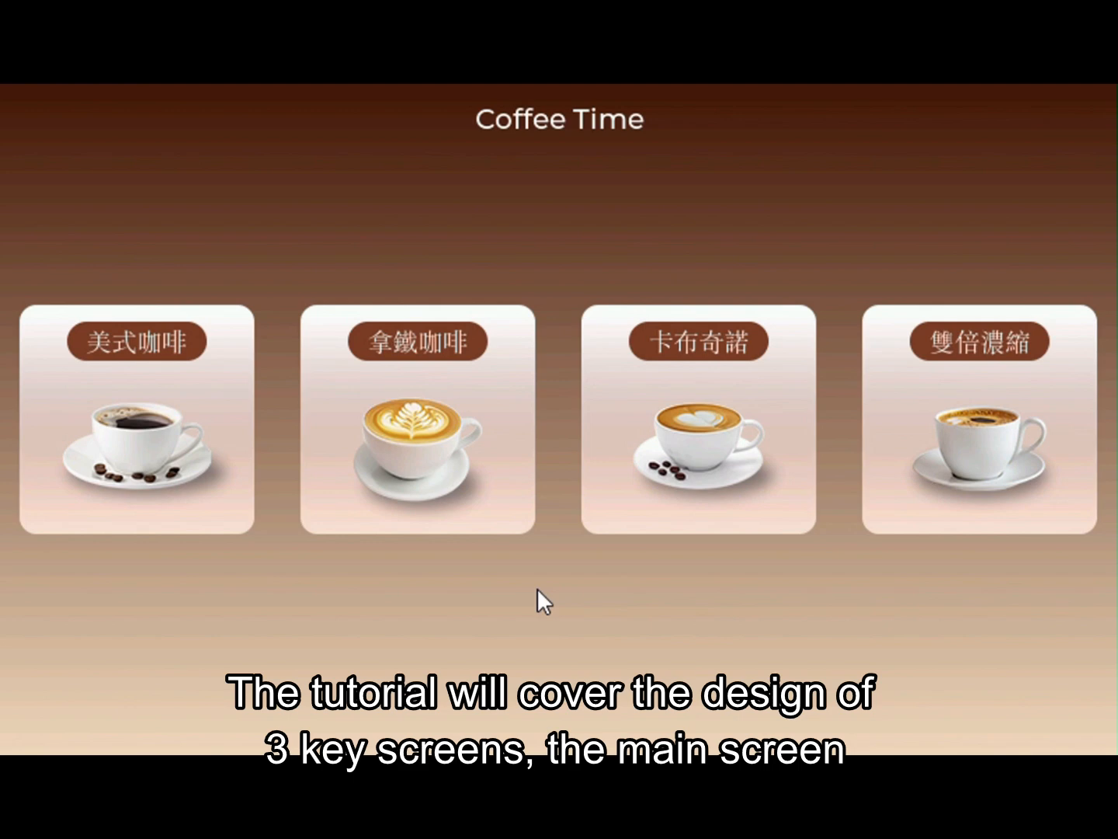
Preview the finished coffee interface by opening the Americano (美式咖啡) settings and saving them.
{"action": "left_click", "coordinate": [175, 436]}
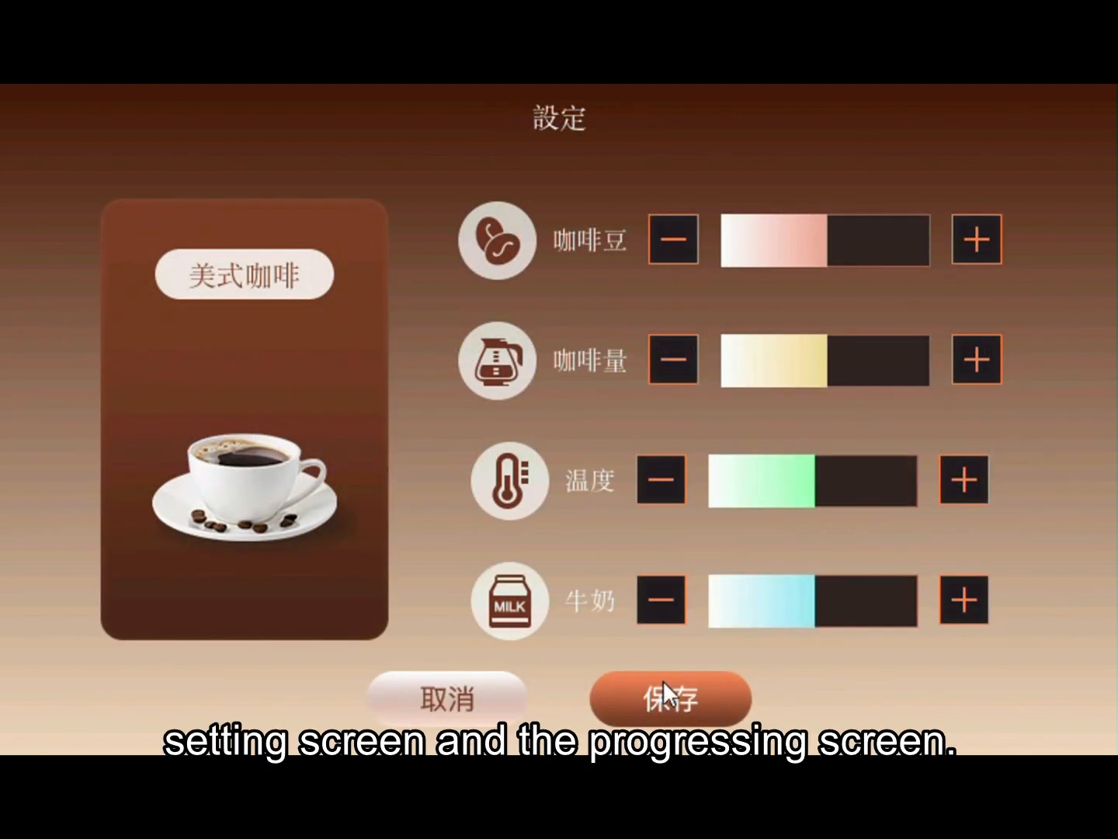
{"action": "left_click", "coordinate": [662, 679]}
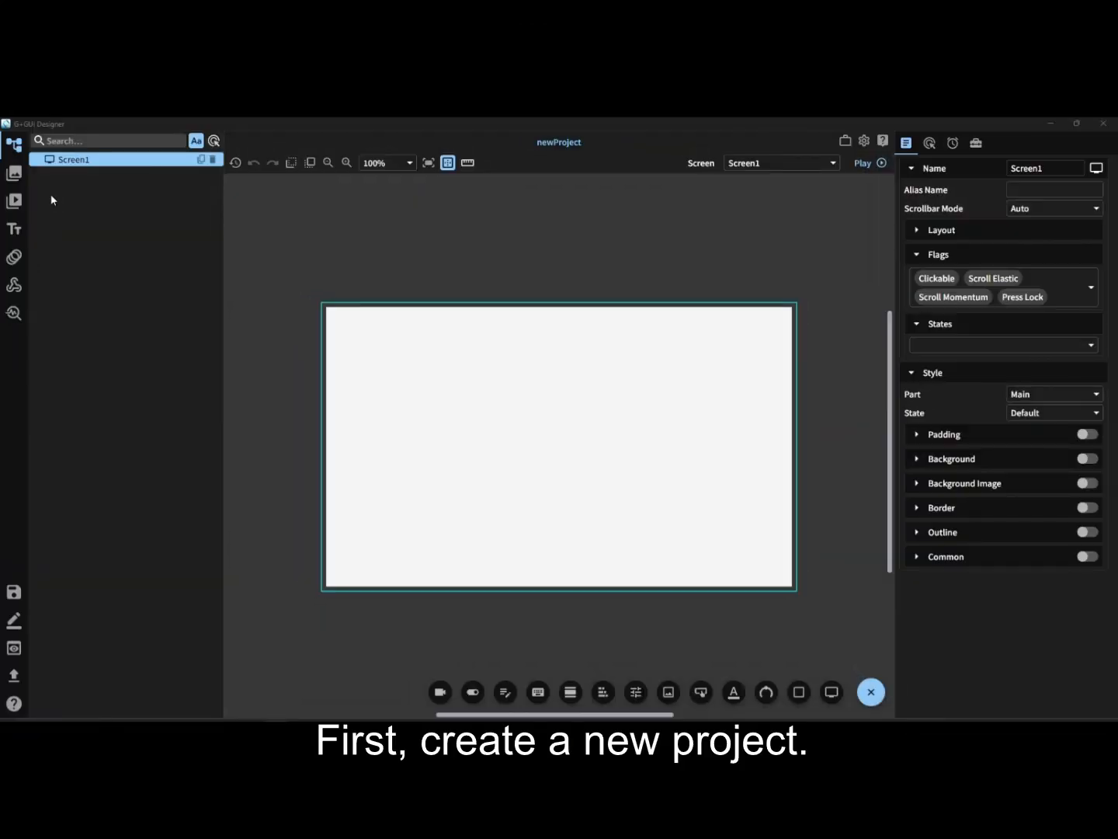
Import every image file from the image folder into the project's image library.
{"action": "left_click", "coordinate": [14, 174]}
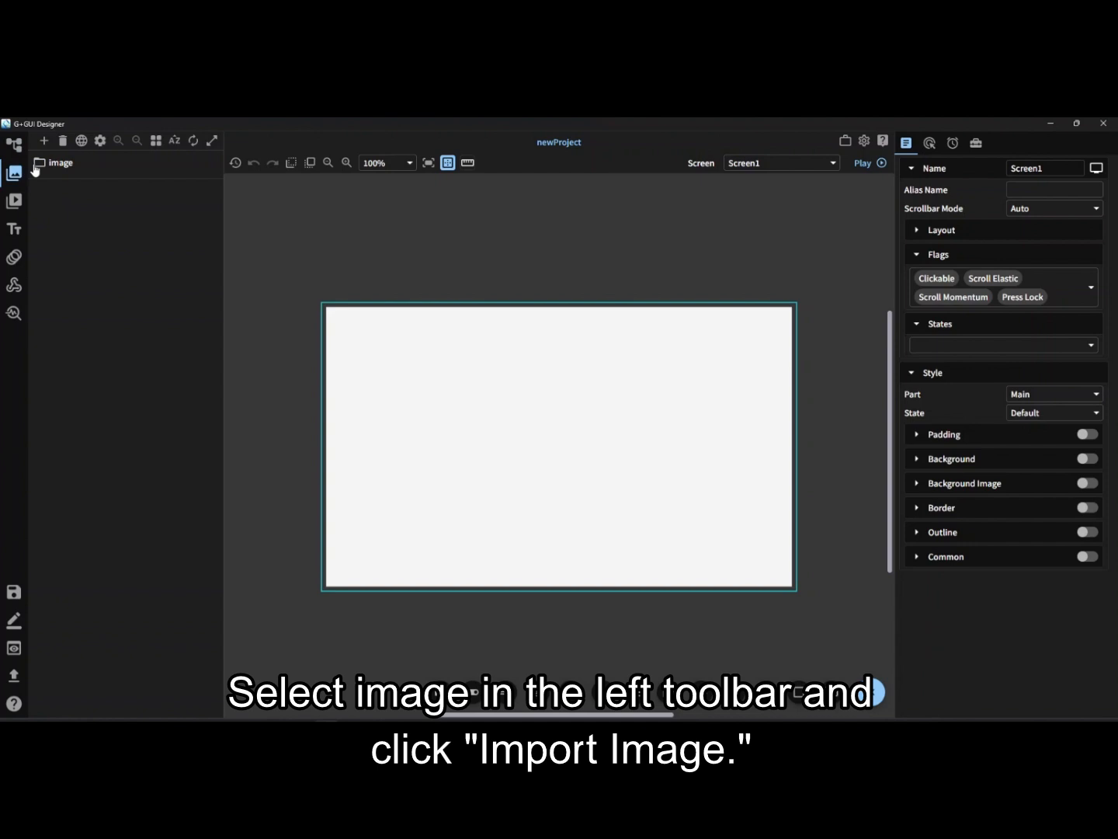
{"action": "left_click", "coordinate": [44, 141]}
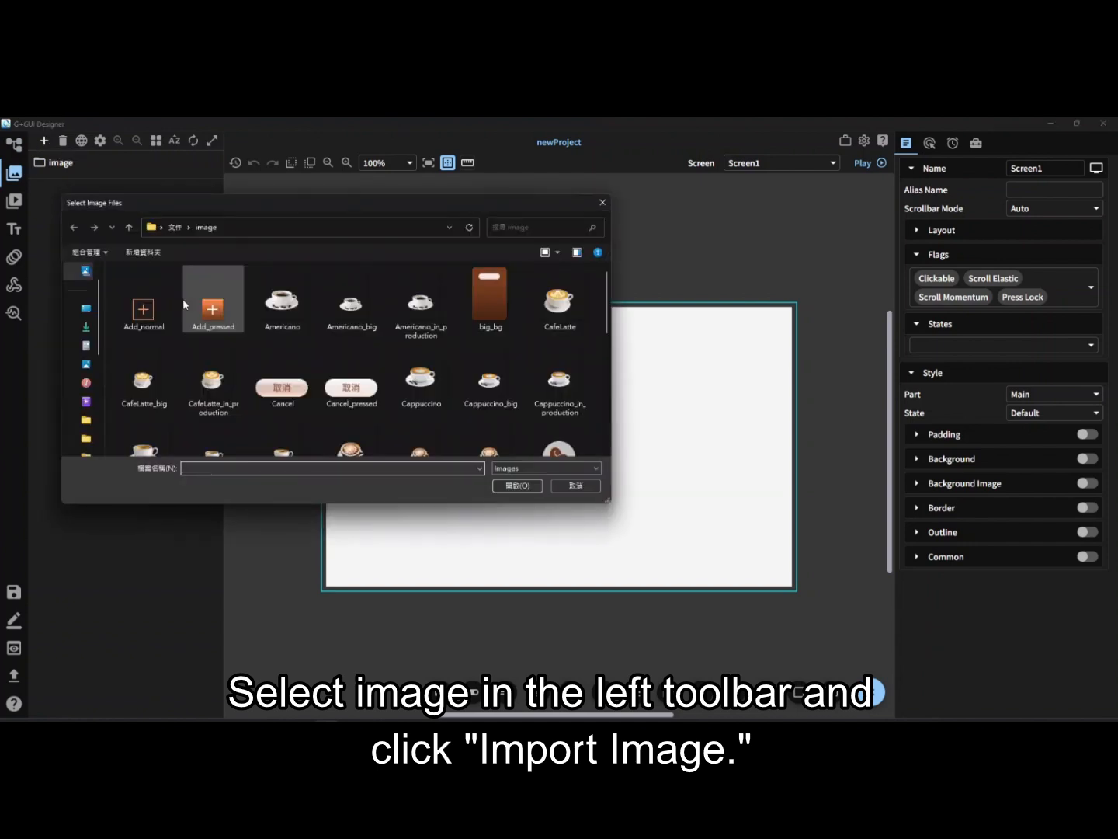
{"action": "left_click", "coordinate": [158, 304]}
{"action": "key", "text": "ctrl+a"}
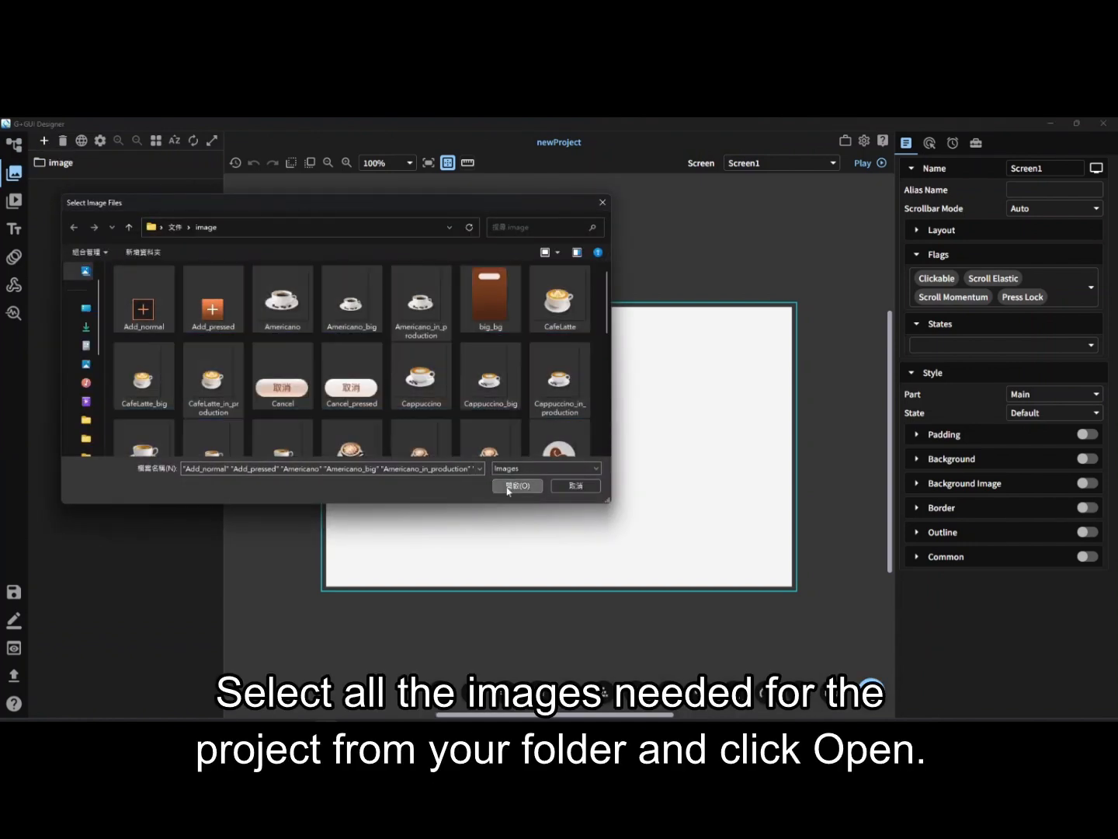
{"action": "left_click", "coordinate": [517, 485]}
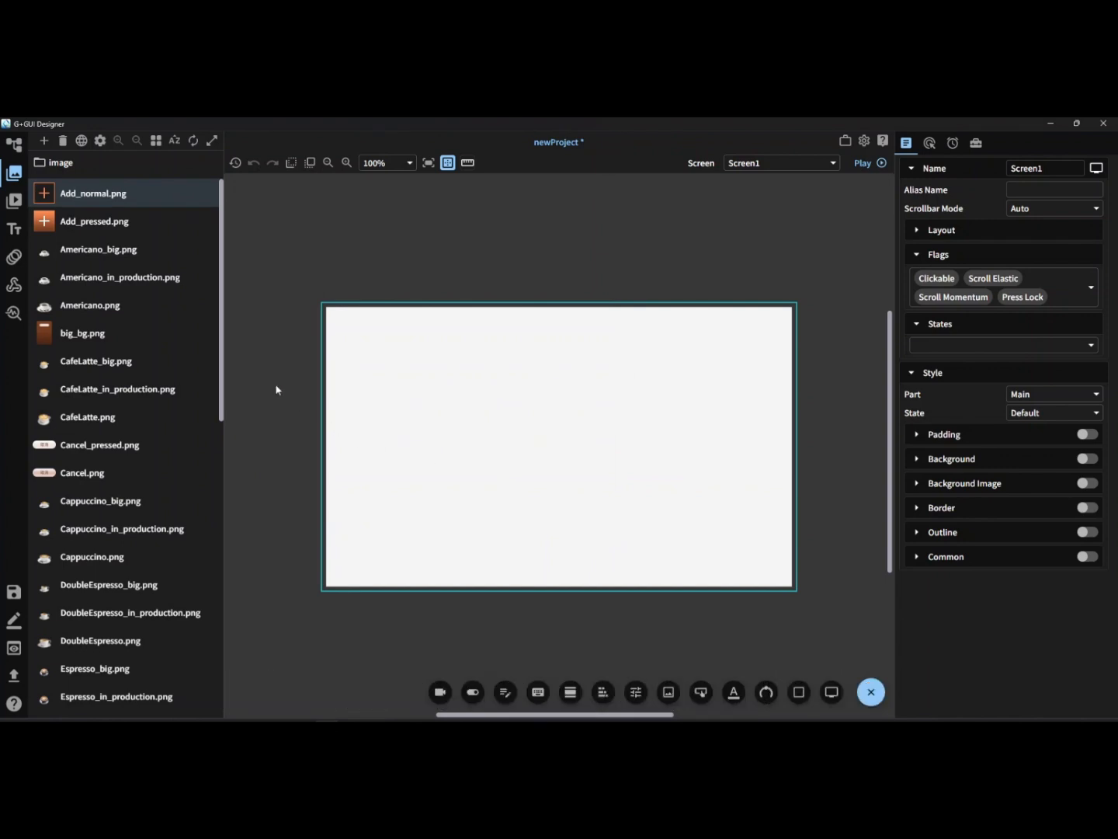
{"action": "scroll", "coordinate": [179, 340], "scroll_direction": "down", "scroll_amount": 10}
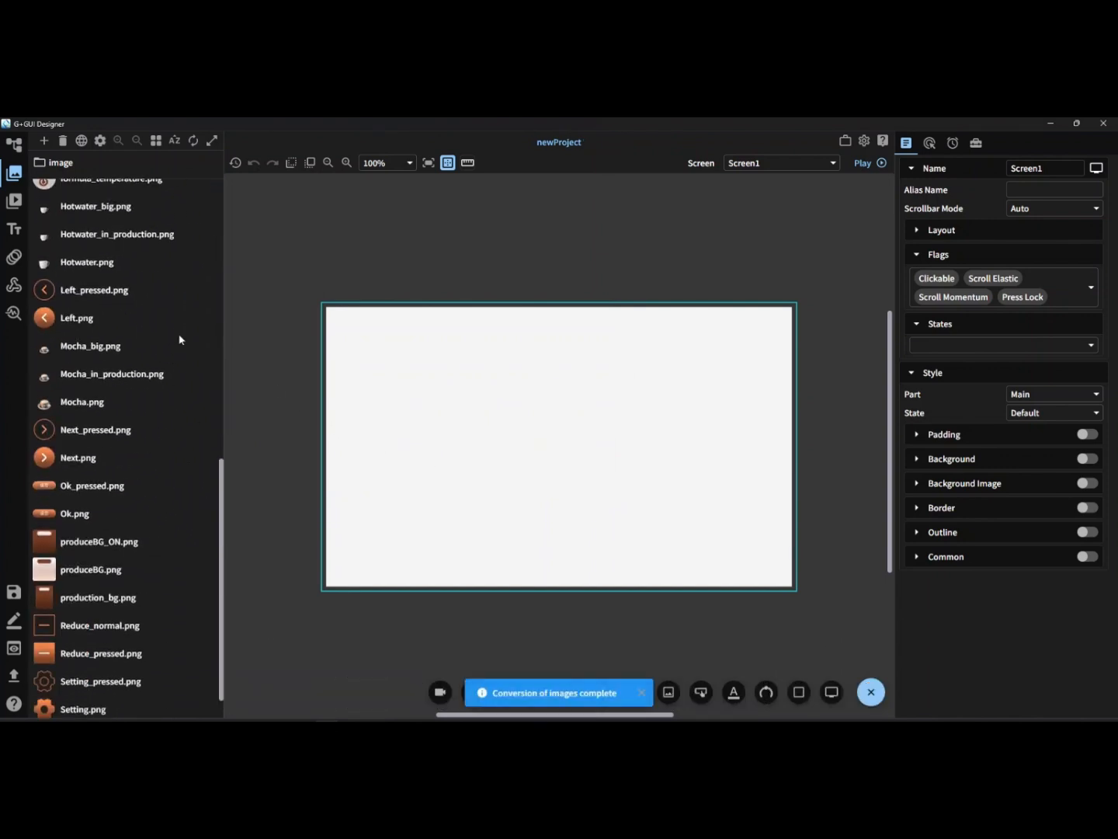
{"action": "scroll", "coordinate": [178, 340], "scroll_direction": "up", "scroll_amount": 10}
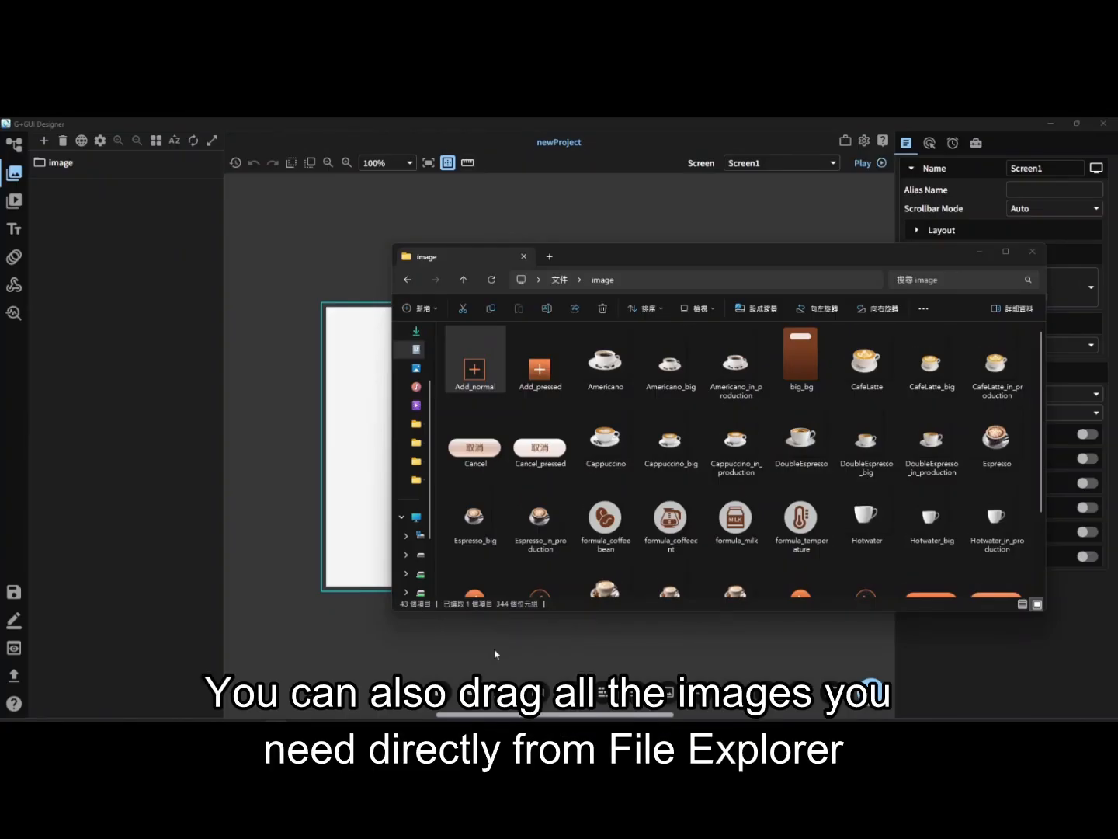
Bring all images from the image folder in File Explorer directly into the project's image library.
{"action": "key", "text": "ctrl+a"}
{"action": "left_click_drag", "start_coordinate": [492, 385], "coordinate": [148, 355]}
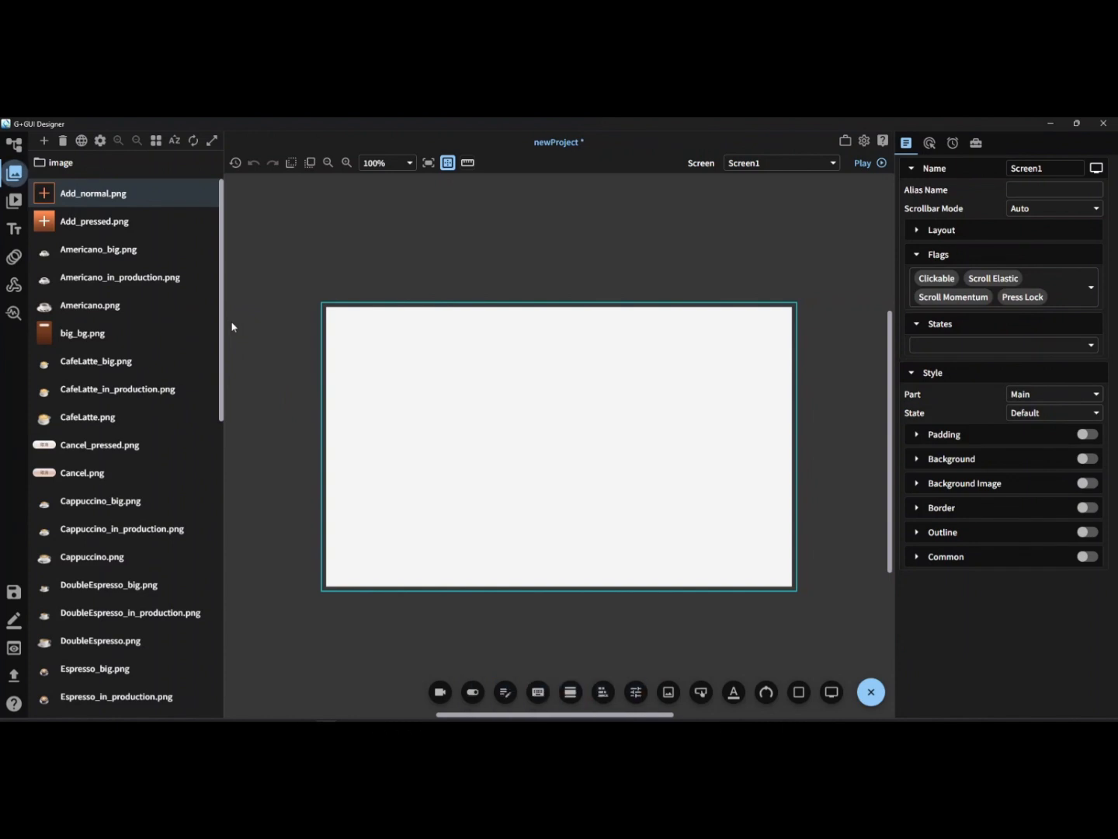
{"action": "scroll", "coordinate": [200, 313], "scroll_direction": "down", "scroll_amount": 8}
{"action": "scroll", "coordinate": [198, 311], "scroll_direction": "up", "scroll_amount": 10}
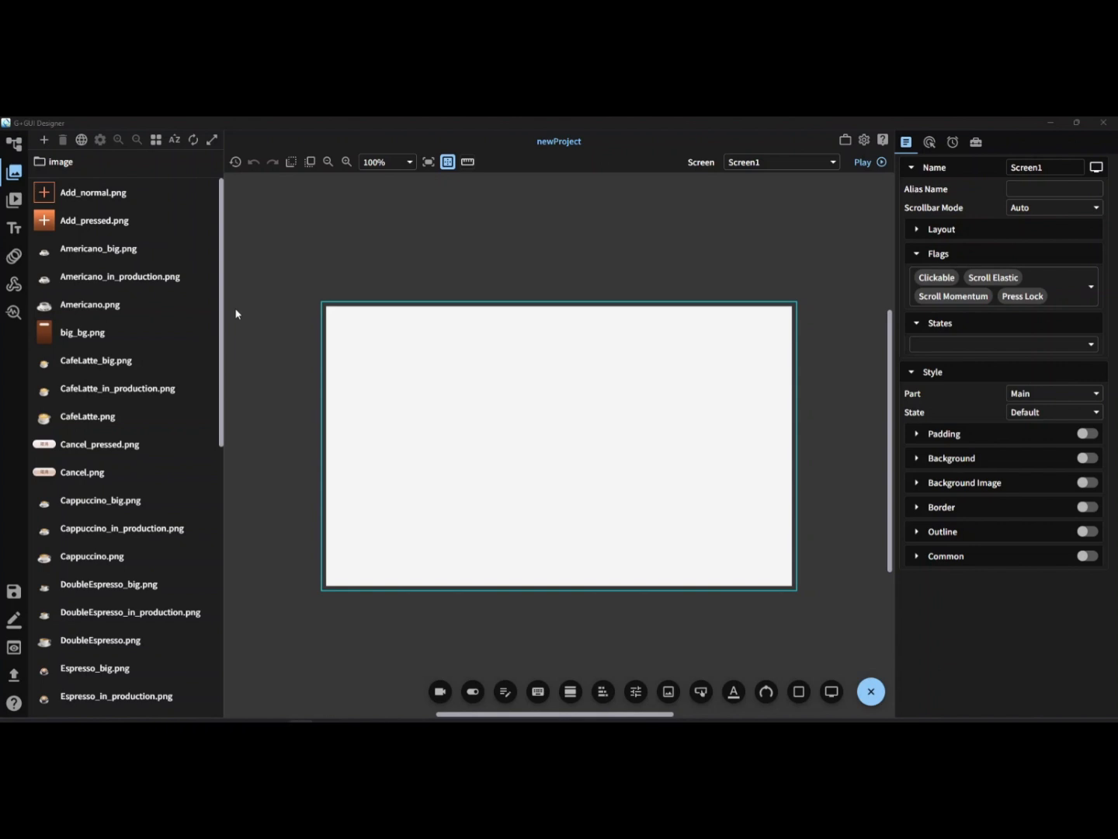
Set up a new font named coffeeFont using the FandolSong font file, size 18 and 8 bit/Pixel.
{"action": "left_click", "coordinate": [14, 227]}
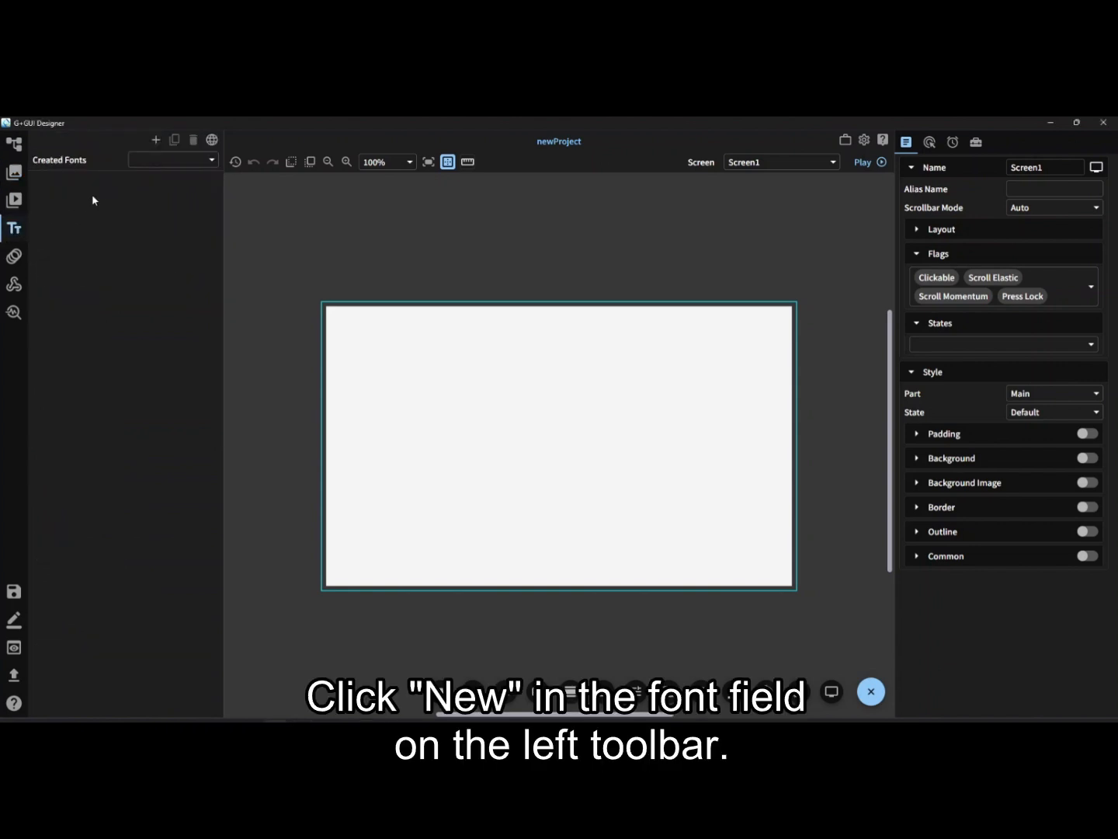
{"action": "left_click", "coordinate": [154, 143]}
{"action": "left_click", "coordinate": [156, 175]}
{"action": "type", "text": "coffeeFont"}
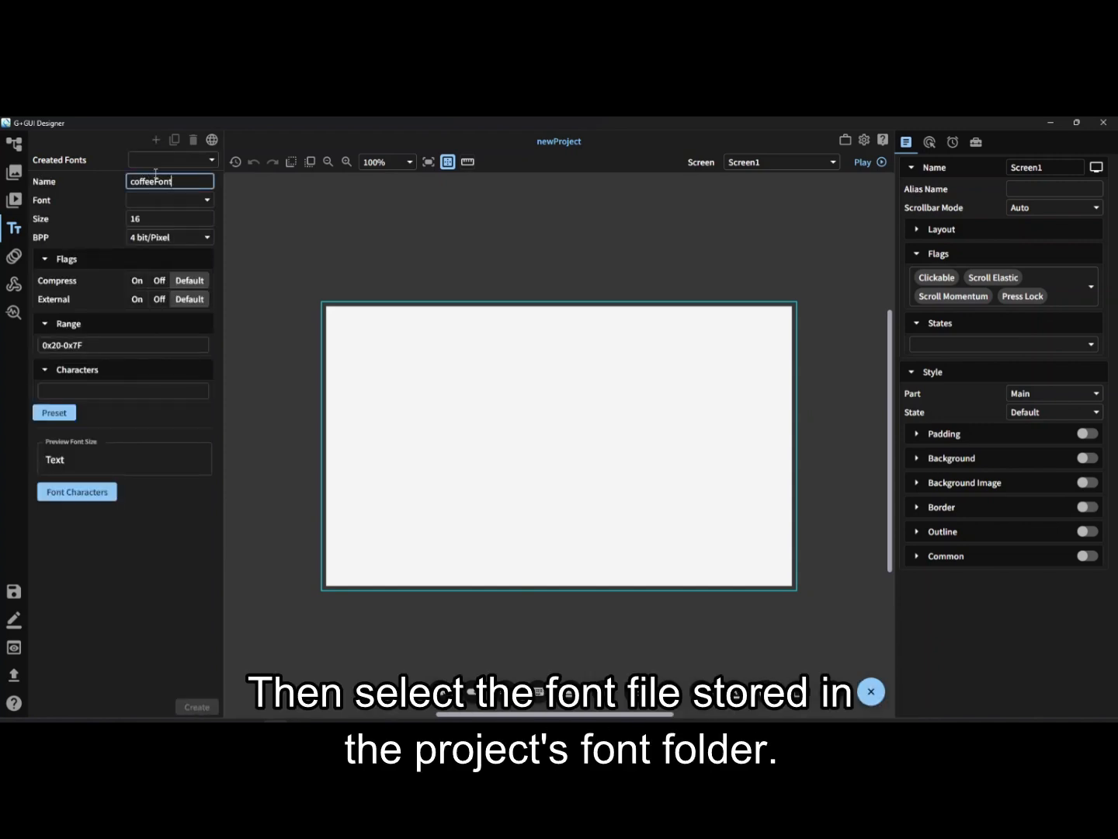
{"action": "left_click", "coordinate": [160, 220]}
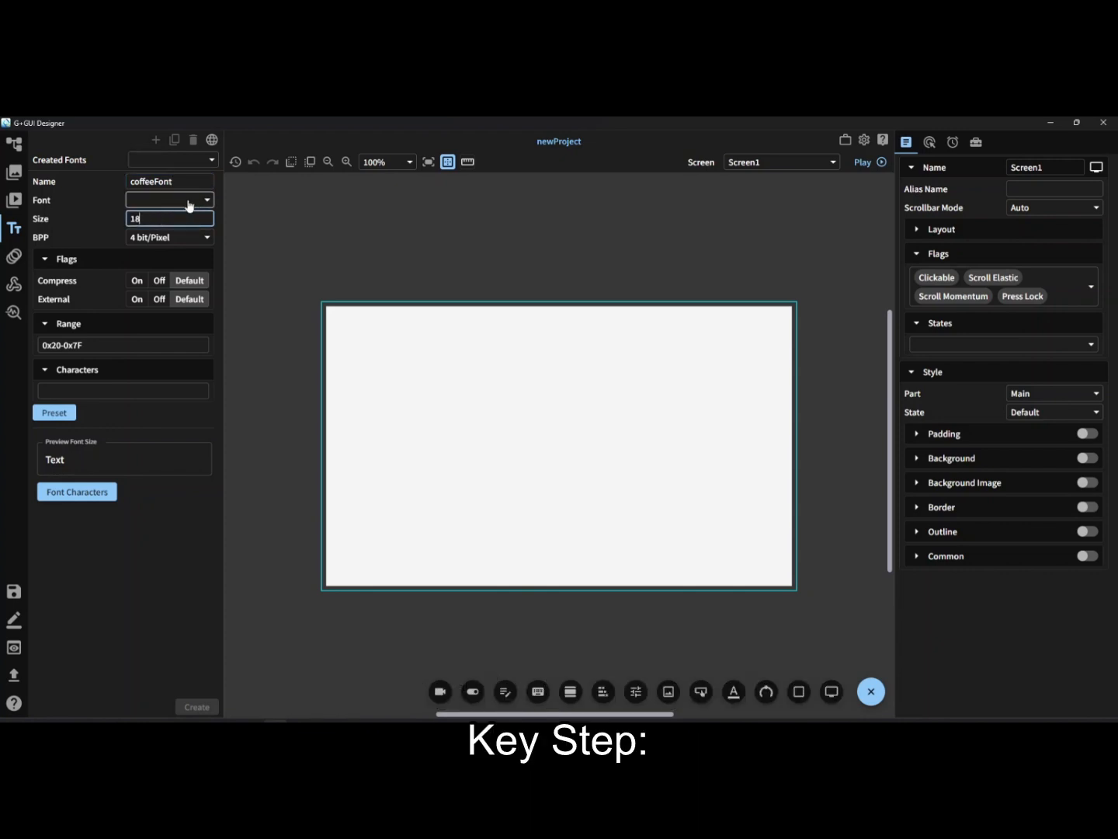
{"action": "left_click", "coordinate": [192, 202]}
{"action": "left_click", "coordinate": [186, 221]}
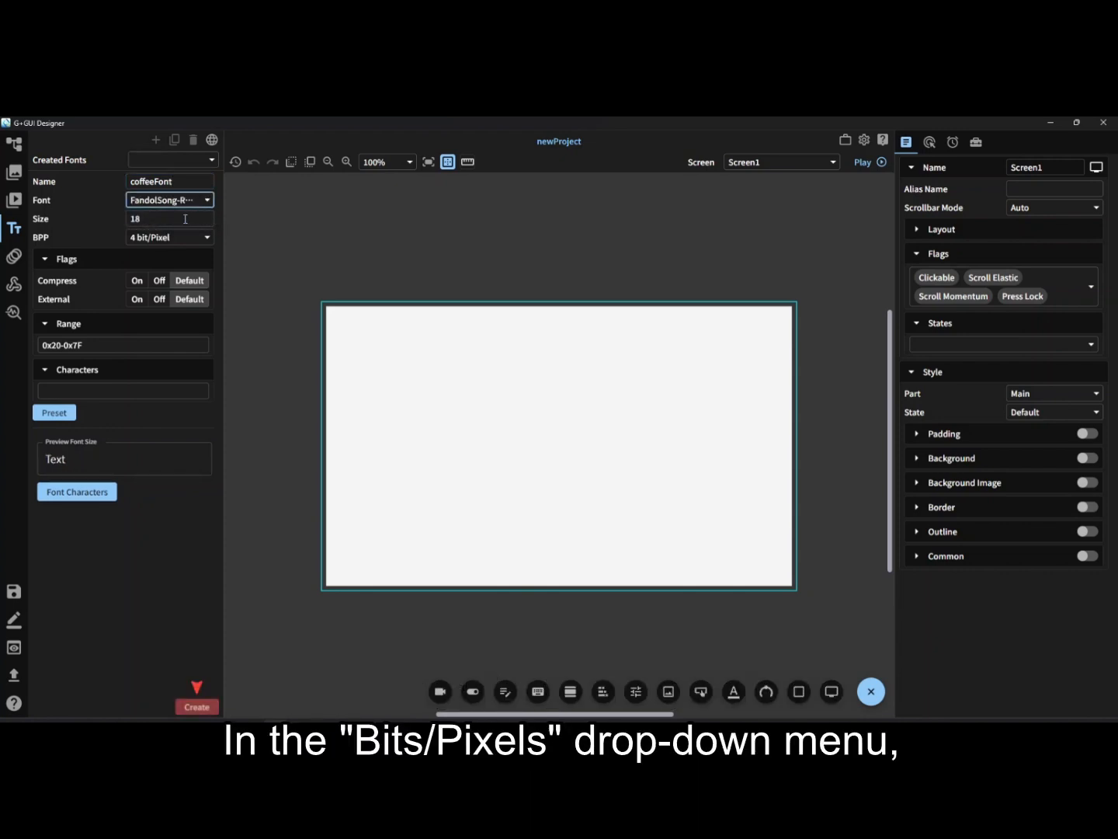
{"action": "left_click", "coordinate": [185, 239]}
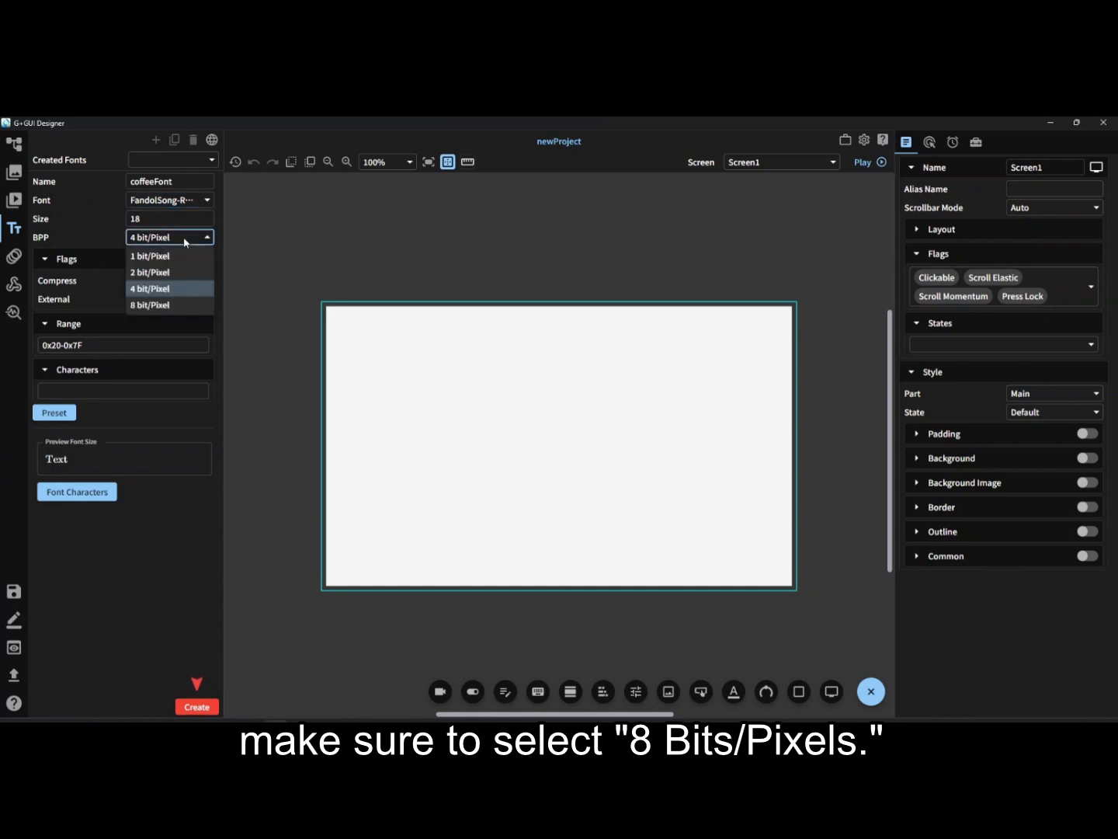
{"action": "left_click", "coordinate": [162, 306]}
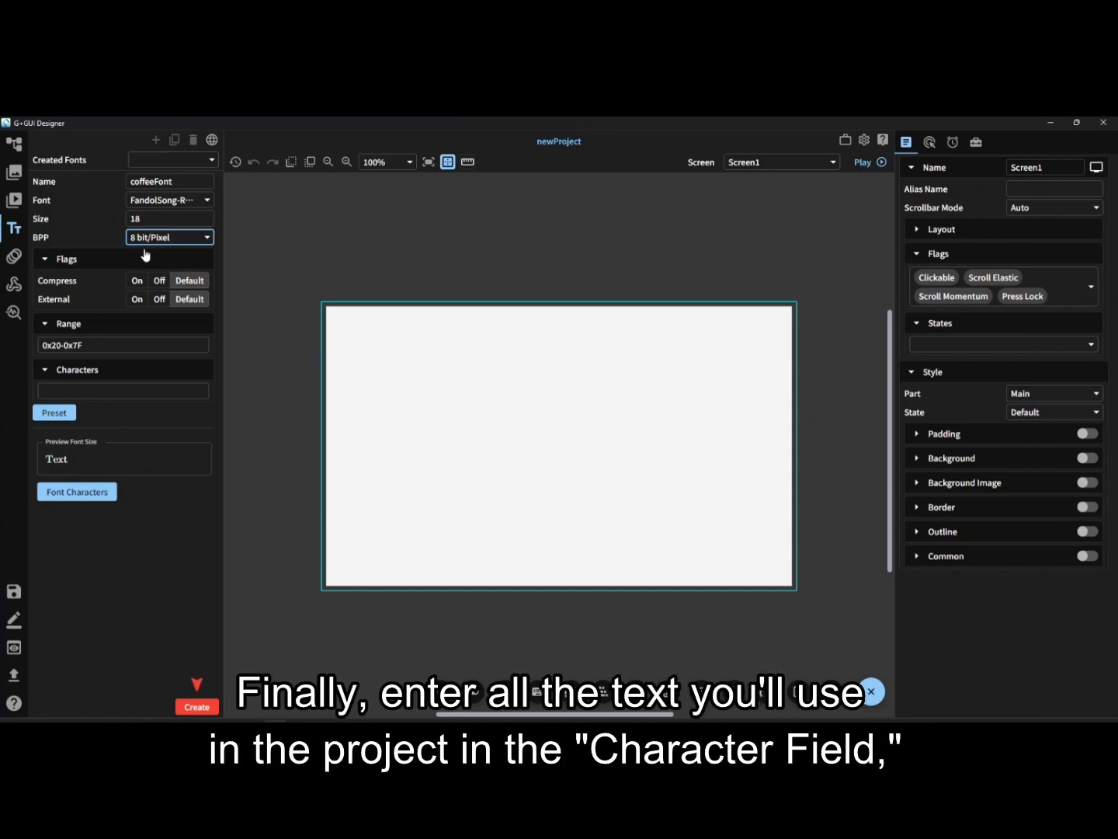
Enter 美式咖啡拿鐵咖啡卡布奇諾雙倍濃縮設定咖啡豆咖啡量温度牛奶 as the font's characters and create the font.
{"action": "left_click", "coordinate": [140, 388]}
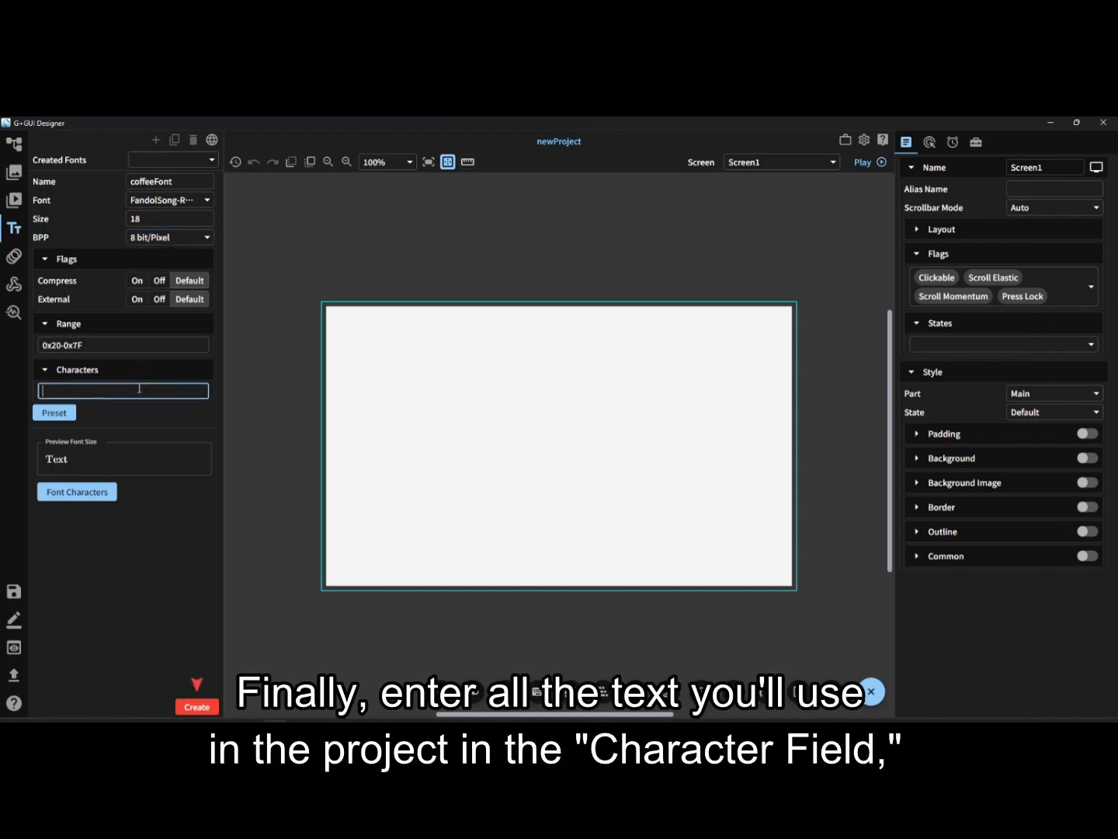
{"action": "type", "text": "美式咖啡拿鐵咖啡卡布奇諾雙倍濃縮設定咖啡豆咖啡量溫度牛奶"}
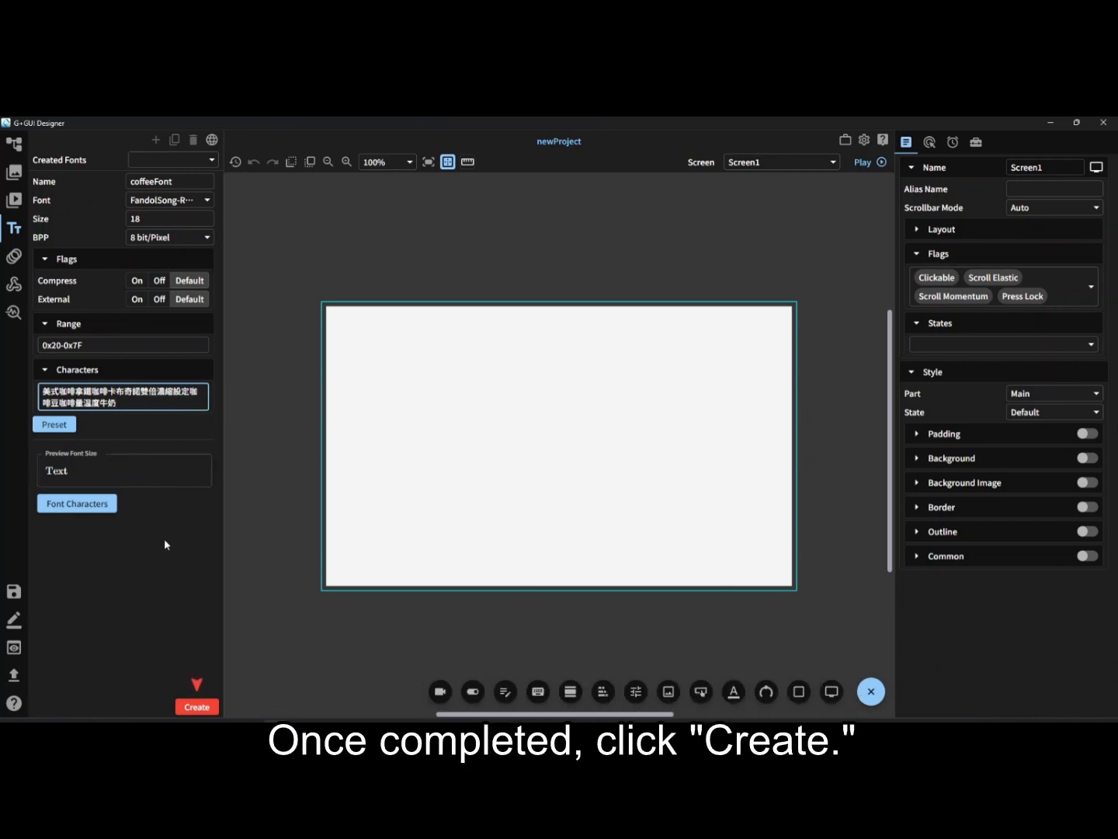
{"action": "left_click", "coordinate": [207, 709]}
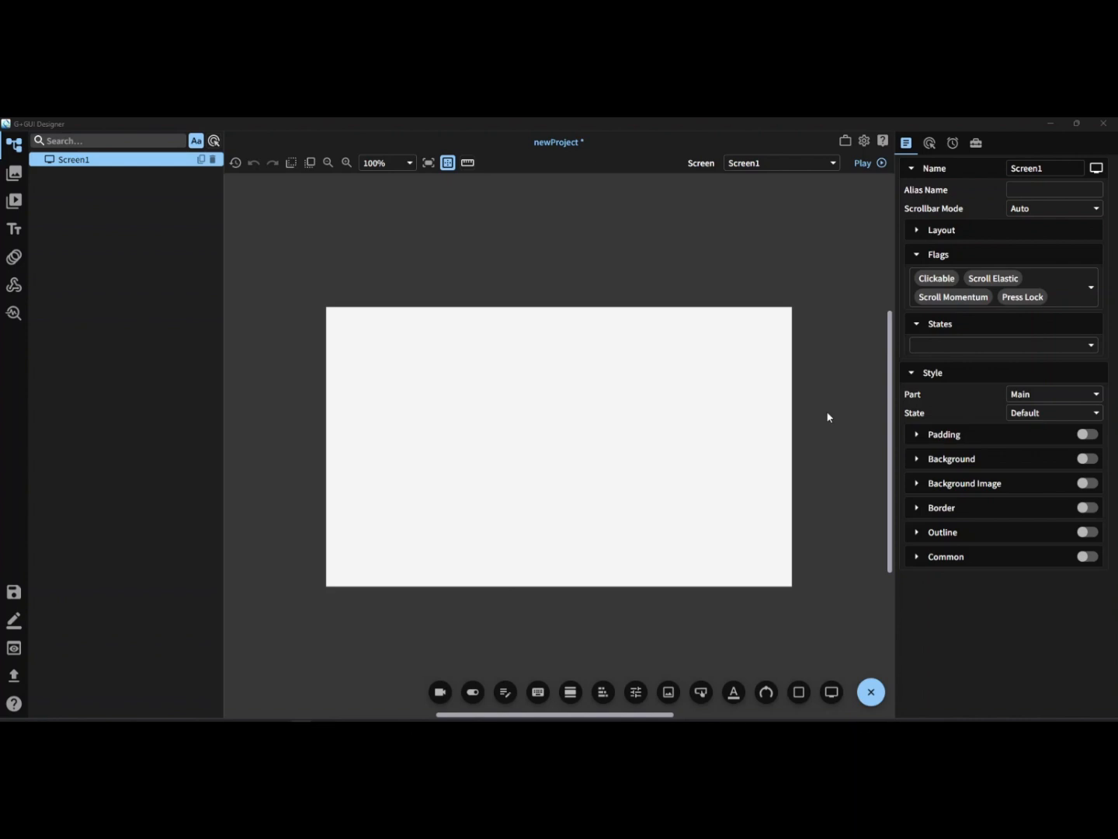
Rename Screen1 to mainScreen and enable its background with the color #481D0E.
{"action": "left_click", "coordinate": [1013, 168]}
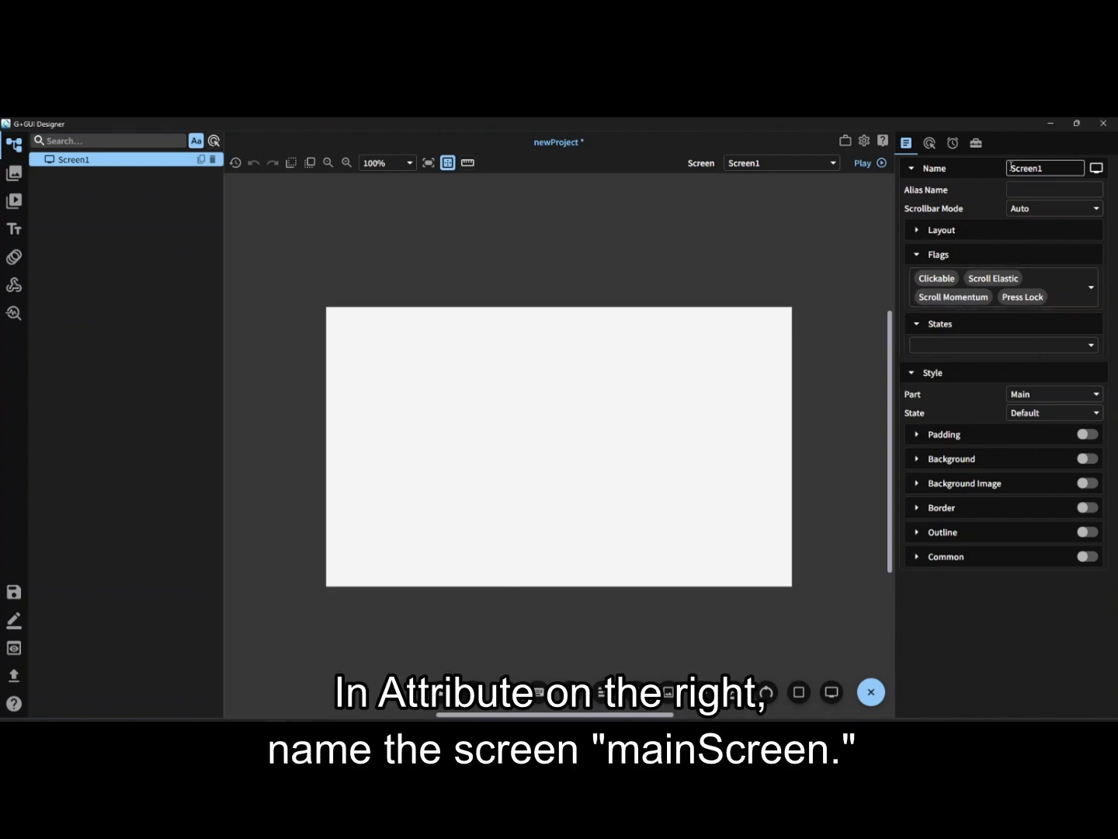
{"action": "type", "text": "main"}
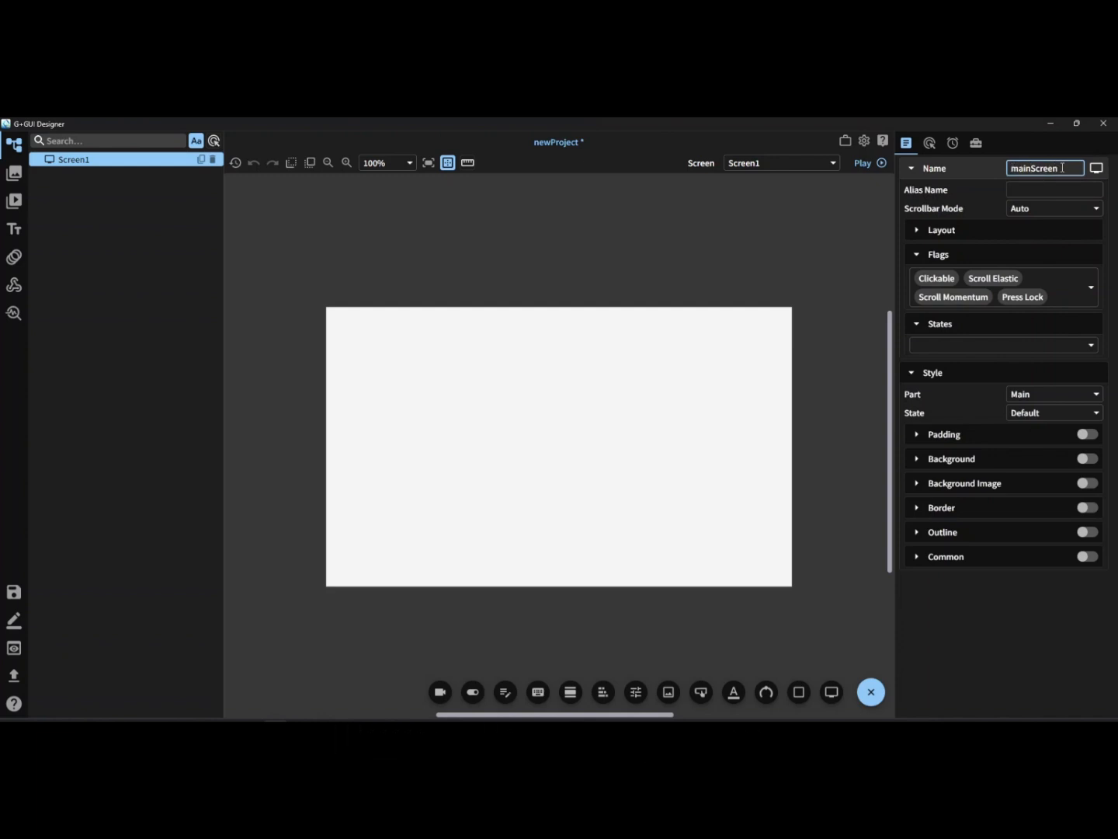
{"action": "left_click", "coordinate": [1087, 457]}
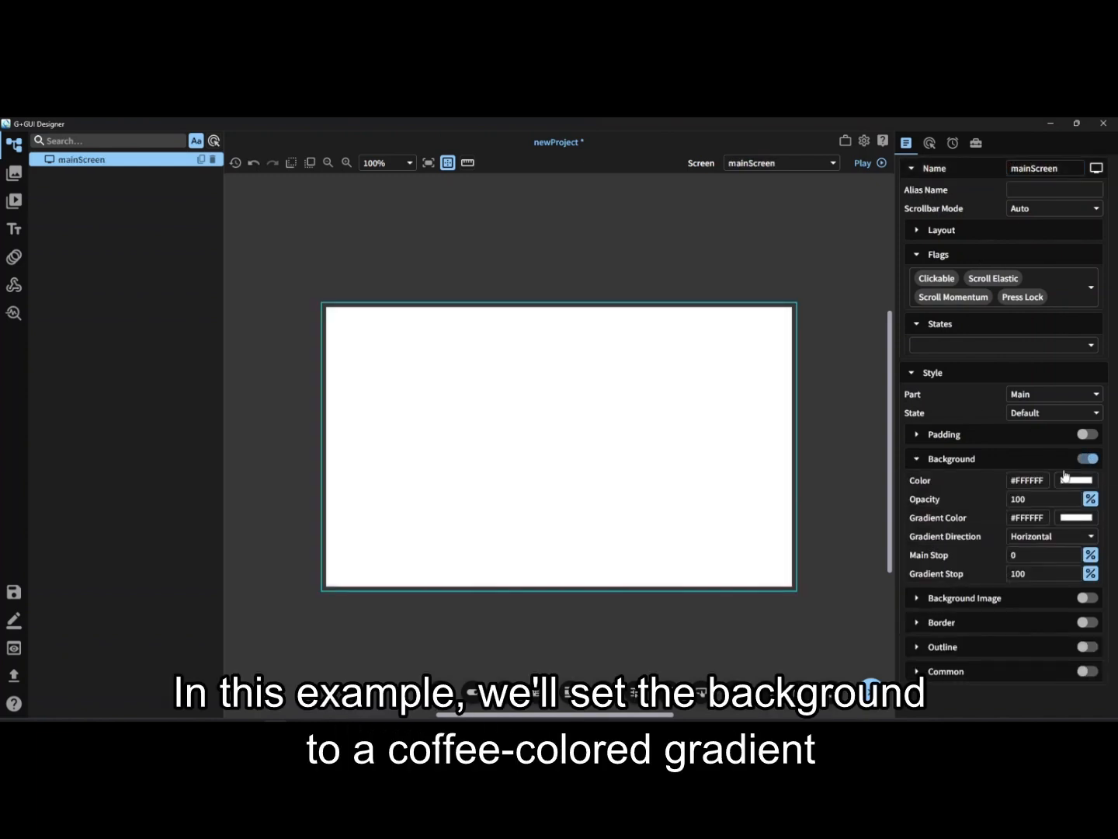
{"action": "left_click", "coordinate": [1041, 479]}
{"action": "left_click_drag", "start_coordinate": [1045, 478], "coordinate": [1010, 480]}
{"action": "type", "text": "#481D0"}
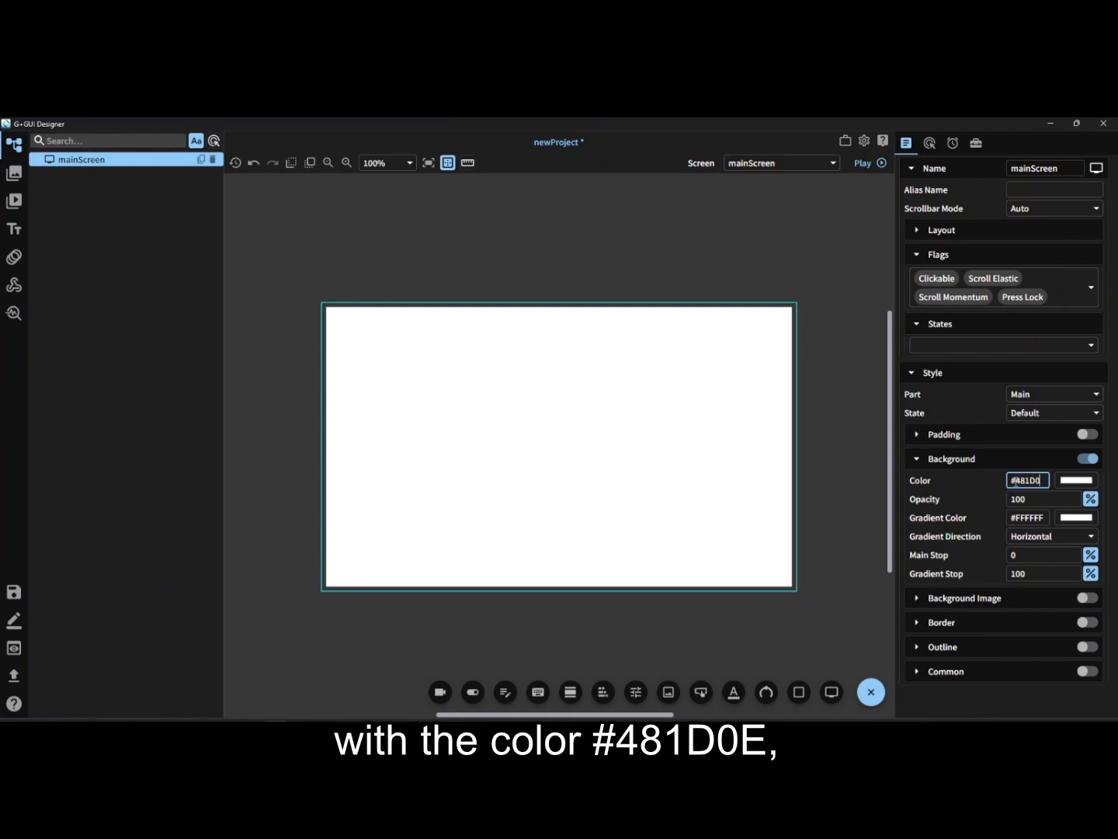
{"action": "type", "text": "E"}
{"action": "key", "text": "Return"}
Set the mainScreen background's gradient color to #F0D8BC and its gradient direction to Vertical.
{"action": "left_click", "coordinate": [1020, 518]}
{"action": "key", "text": "ctrl+a"}
{"action": "type", "text": "#F0D8BC"}
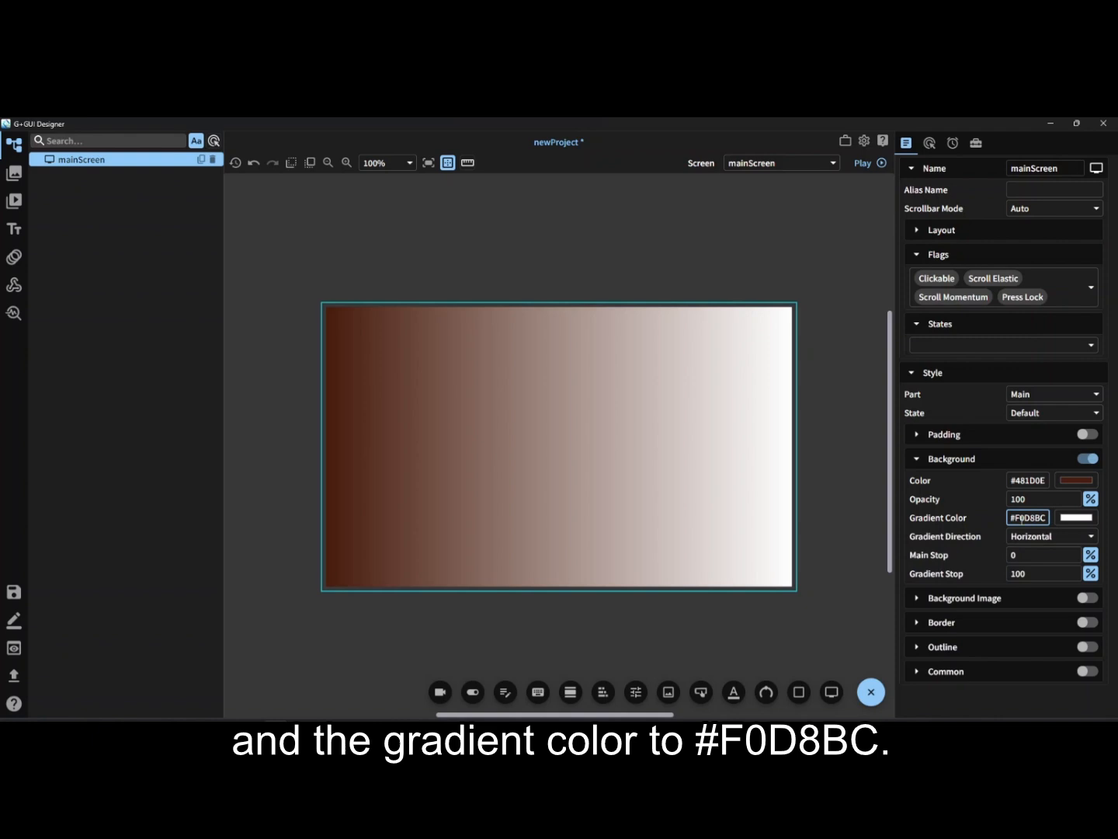
{"action": "key", "text": "Return"}
{"action": "left_click", "coordinate": [1057, 535]}
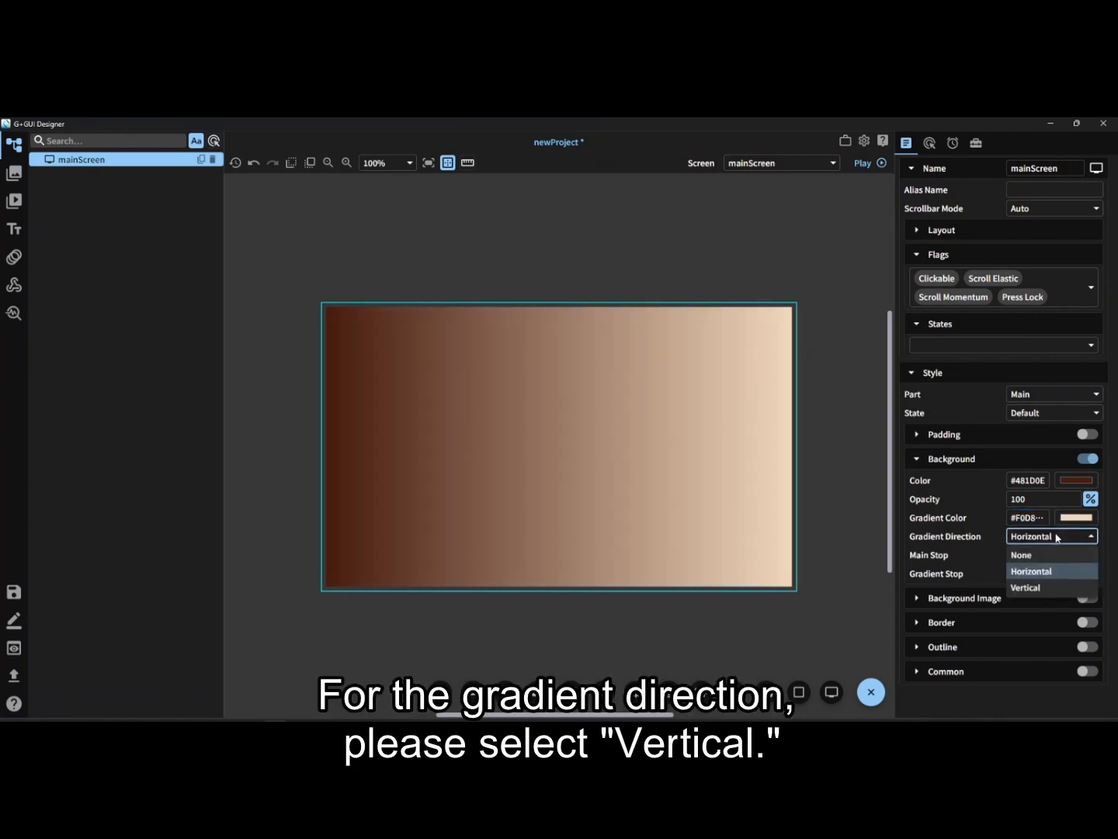
{"action": "left_click", "coordinate": [1044, 587]}
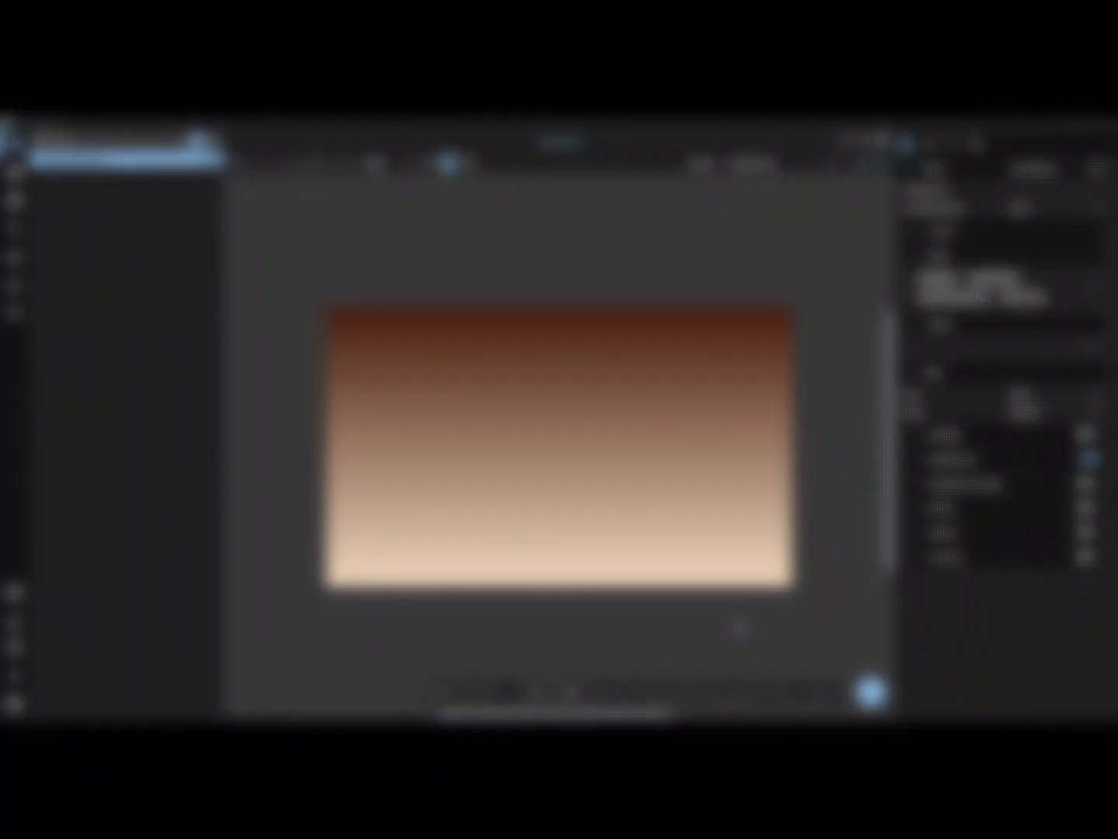
Add a button to mainScreen and name it americanoButton.
{"action": "left_click", "coordinate": [701, 691]}
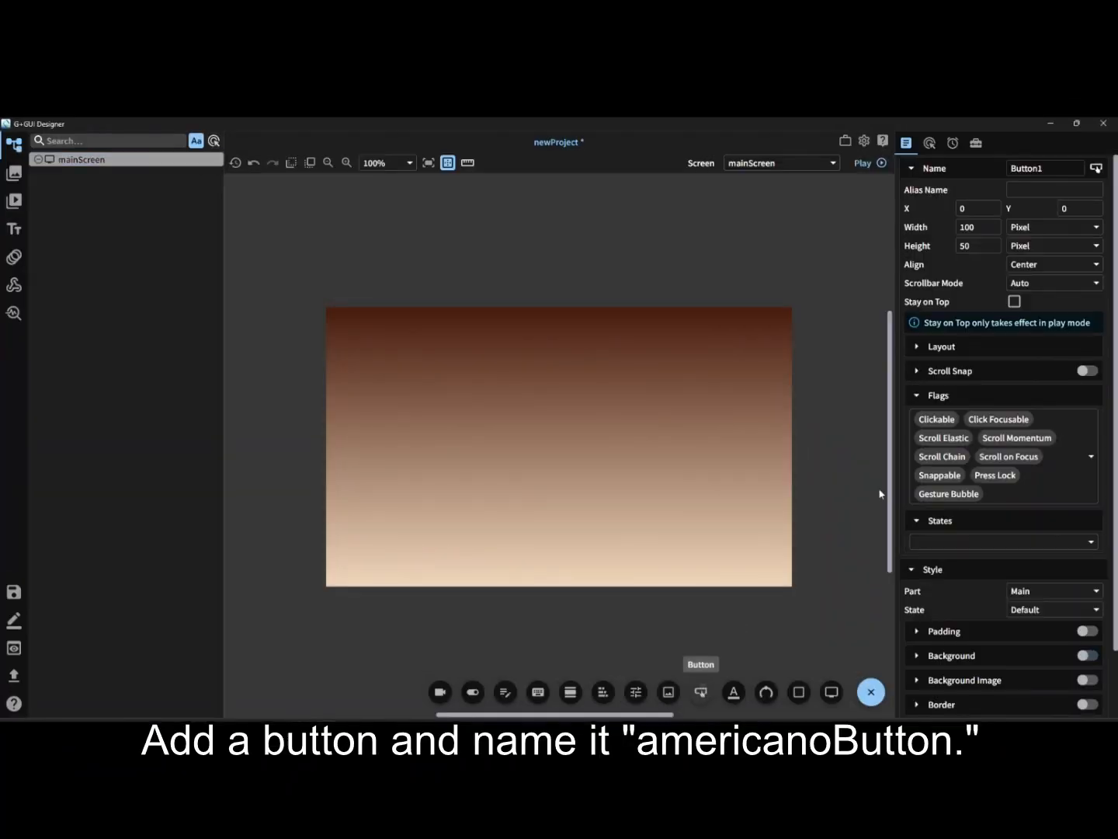
{"action": "left_click", "coordinate": [1038, 168]}
{"action": "double_click", "coordinate": [1038, 169]}
{"action": "type", "text": "americanoButton"}
{"action": "key", "text": "Return"}
Enable the background image of americanoButton and use produceBG.png as its source.
{"action": "scroll", "coordinate": [1053, 526], "scroll_direction": "down", "scroll_amount": 1}
{"action": "left_click", "coordinate": [1087, 604]}
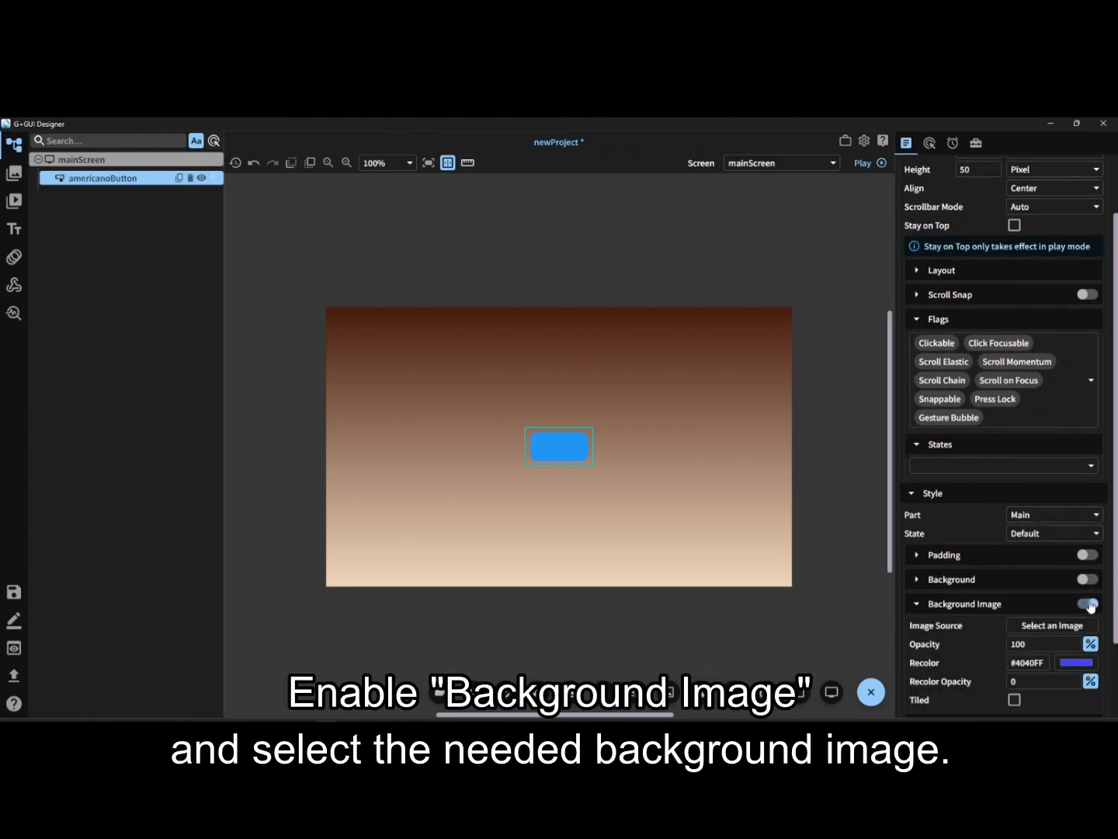
{"action": "scroll", "coordinate": [1068, 544], "scroll_direction": "down", "scroll_amount": 1}
{"action": "left_click", "coordinate": [1062, 530]}
{"action": "scroll", "coordinate": [544, 481], "scroll_direction": "down", "scroll_amount": 10}
{"action": "left_click", "coordinate": [551, 506]}
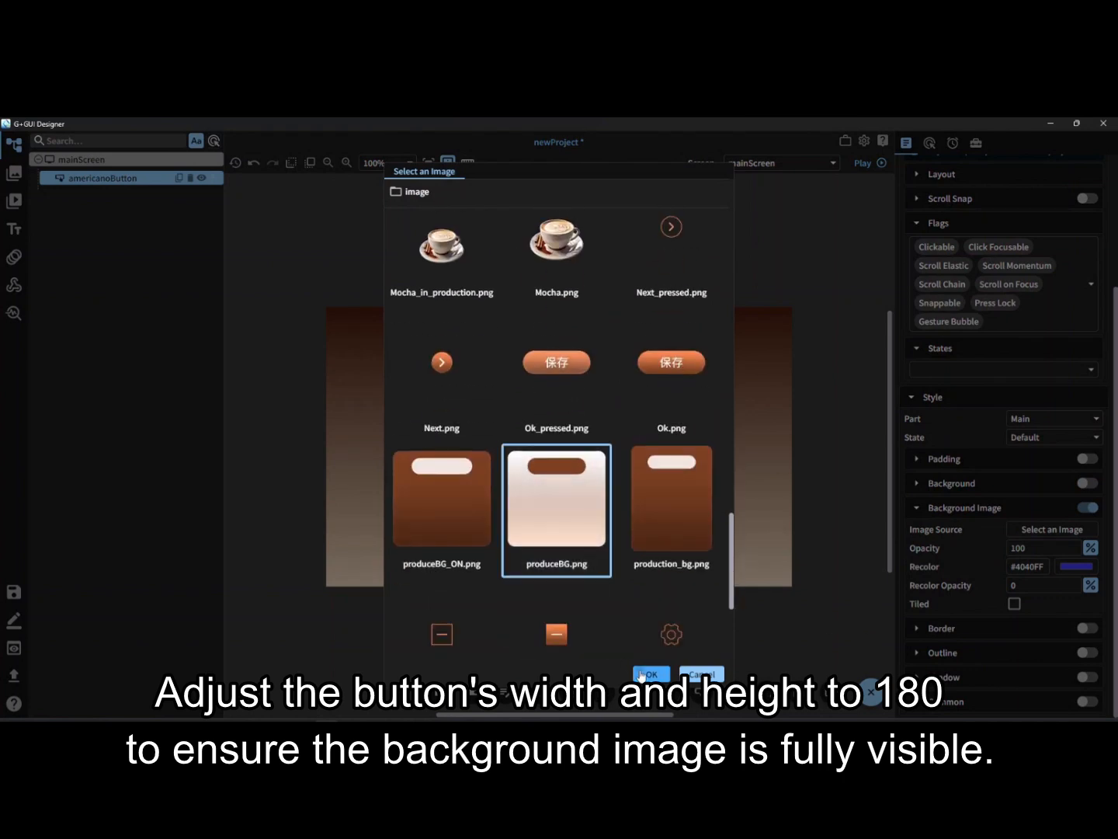
{"action": "left_click", "coordinate": [646, 674]}
Set the width and height of americanoButton to 180 pixels each.
{"action": "scroll", "coordinate": [996, 329], "scroll_direction": "up", "scroll_amount": 2}
{"action": "double_click", "coordinate": [967, 227]}
{"action": "type", "text": "180"}
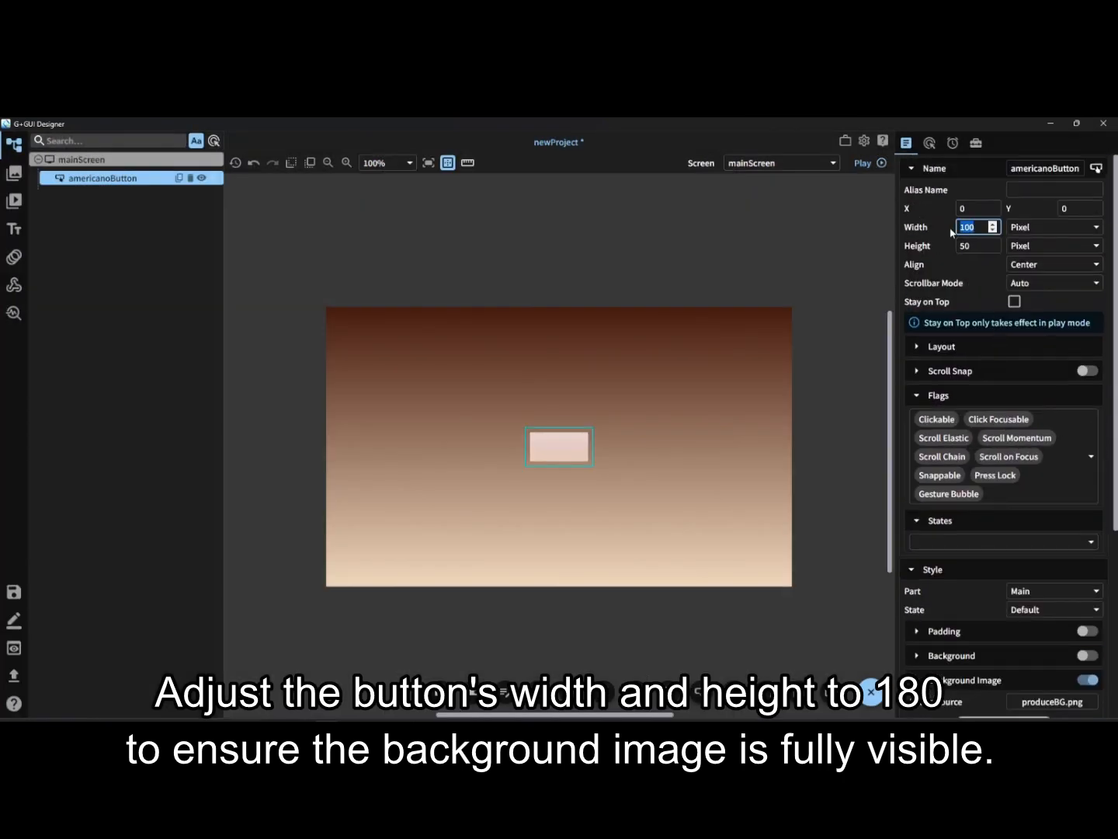
{"action": "key", "text": "Return"}
{"action": "double_click", "coordinate": [961, 246]}
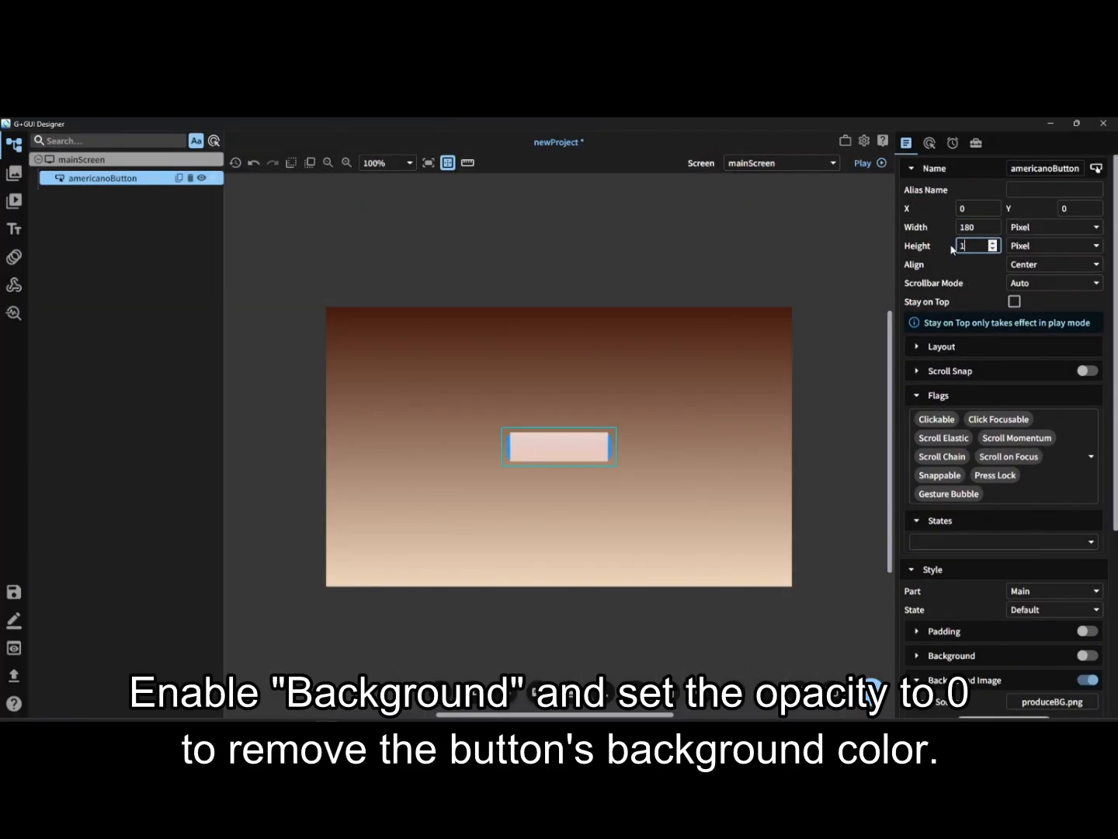
{"action": "type", "text": "180"}
{"action": "key", "text": "Return"}
Enable the background style of americanoButton and set its opacity to 0.
{"action": "scroll", "coordinate": [986, 512], "scroll_direction": "down", "scroll_amount": 3}
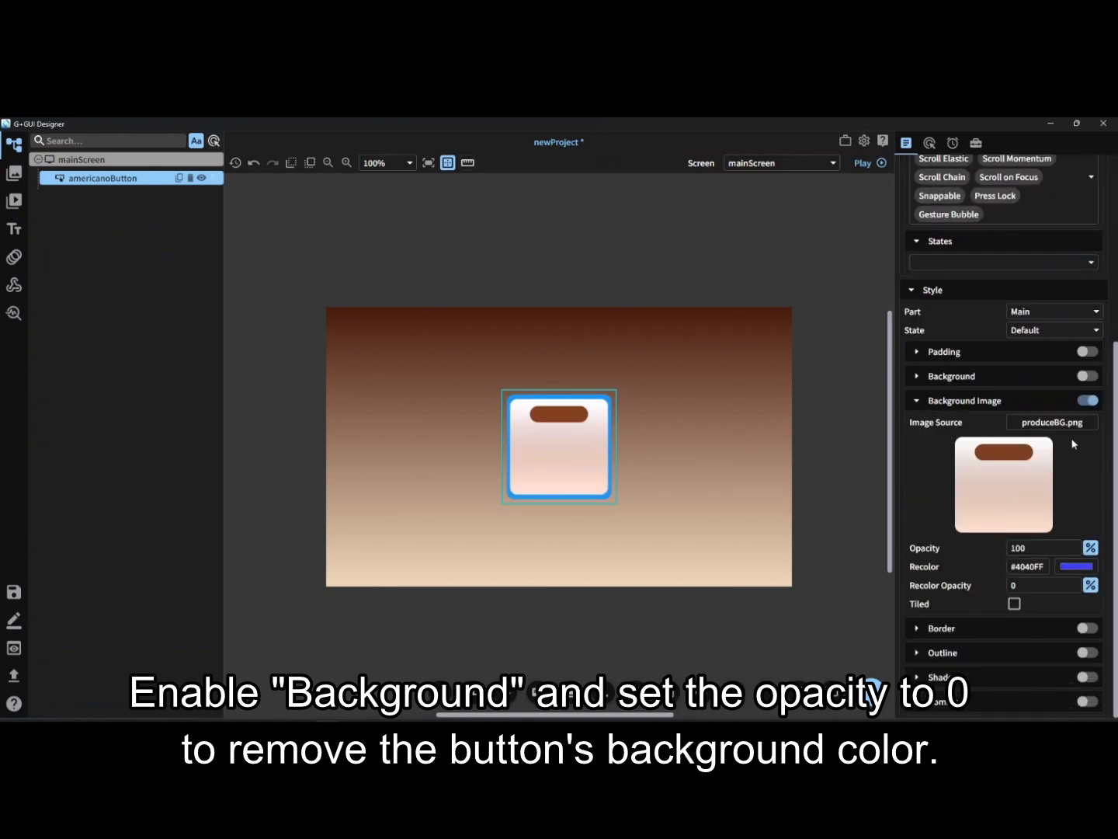
{"action": "left_click", "coordinate": [1086, 376]}
{"action": "double_click", "coordinate": [1024, 416]}
{"action": "type", "text": "0"}
{"action": "key", "text": "Return"}
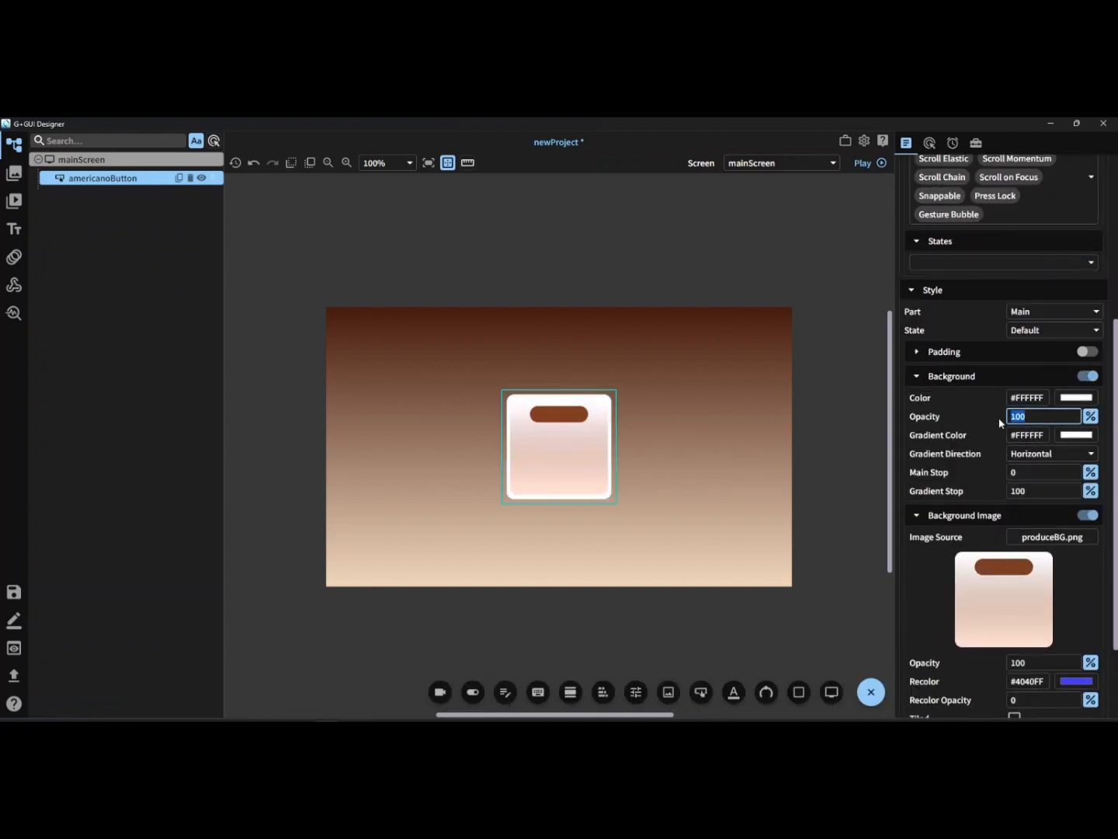
Enable the shadow style of americanoButton and set its width to 0.
{"action": "scroll", "coordinate": [1000, 423], "scroll_direction": "down", "scroll_amount": 3}
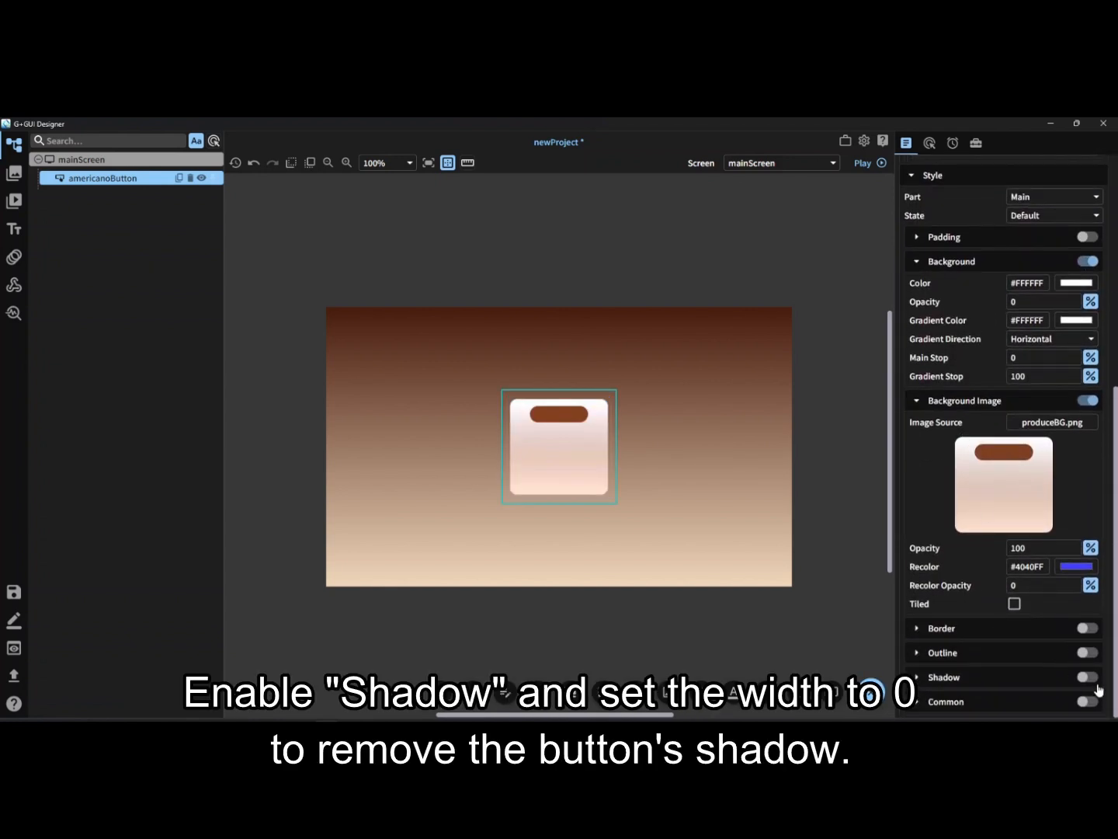
{"action": "left_click", "coordinate": [1087, 677]}
{"action": "scroll", "coordinate": [1087, 677], "scroll_direction": "down", "scroll_amount": 2}
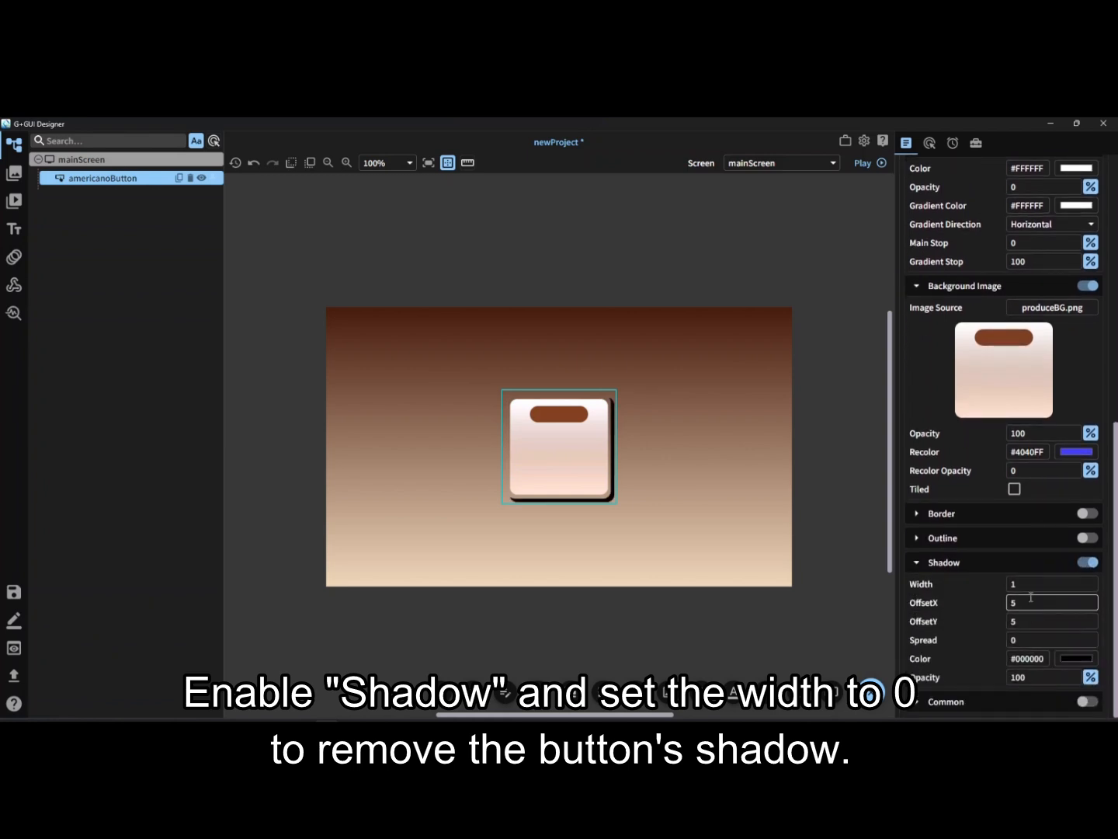
{"action": "double_click", "coordinate": [1010, 584]}
{"action": "key", "text": "Return"}
For the Pressed state of americanoButton, enable the background image and use produceBG_ON.png as its source.
{"action": "scroll", "coordinate": [1002, 574], "scroll_direction": "up", "scroll_amount": 5}
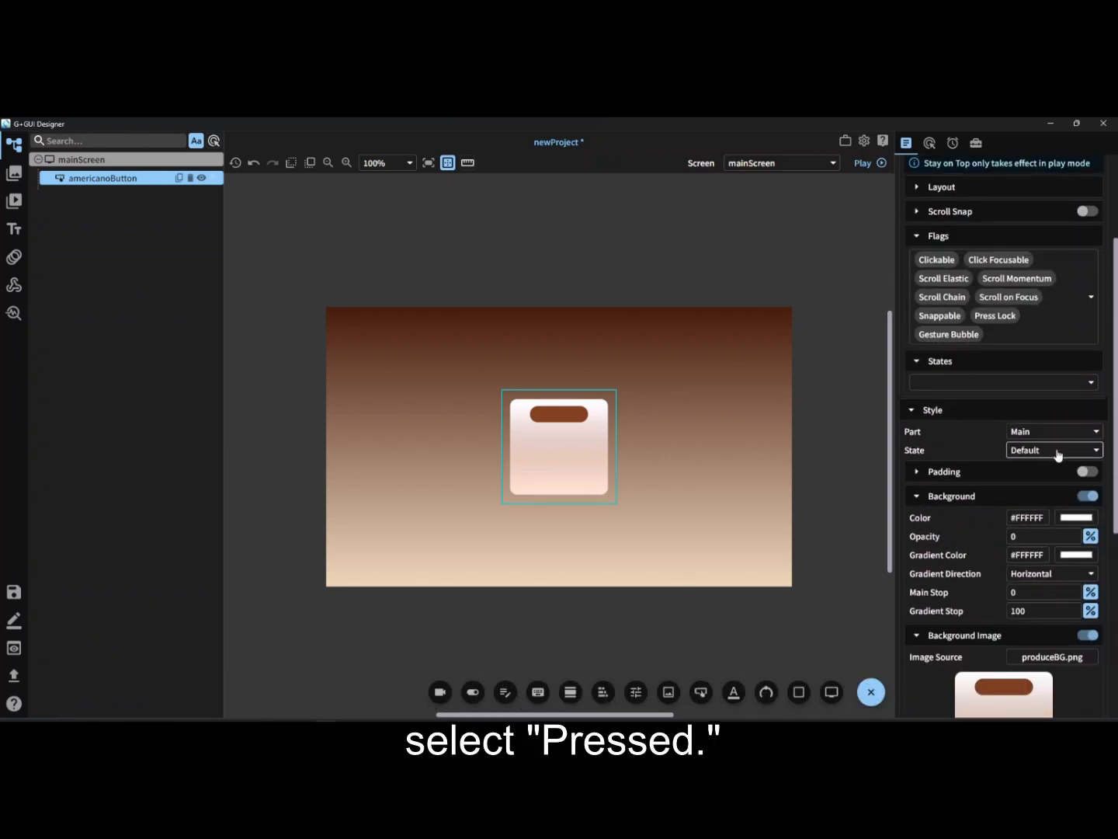
{"action": "left_click", "coordinate": [1056, 452]}
{"action": "left_click", "coordinate": [1027, 518]}
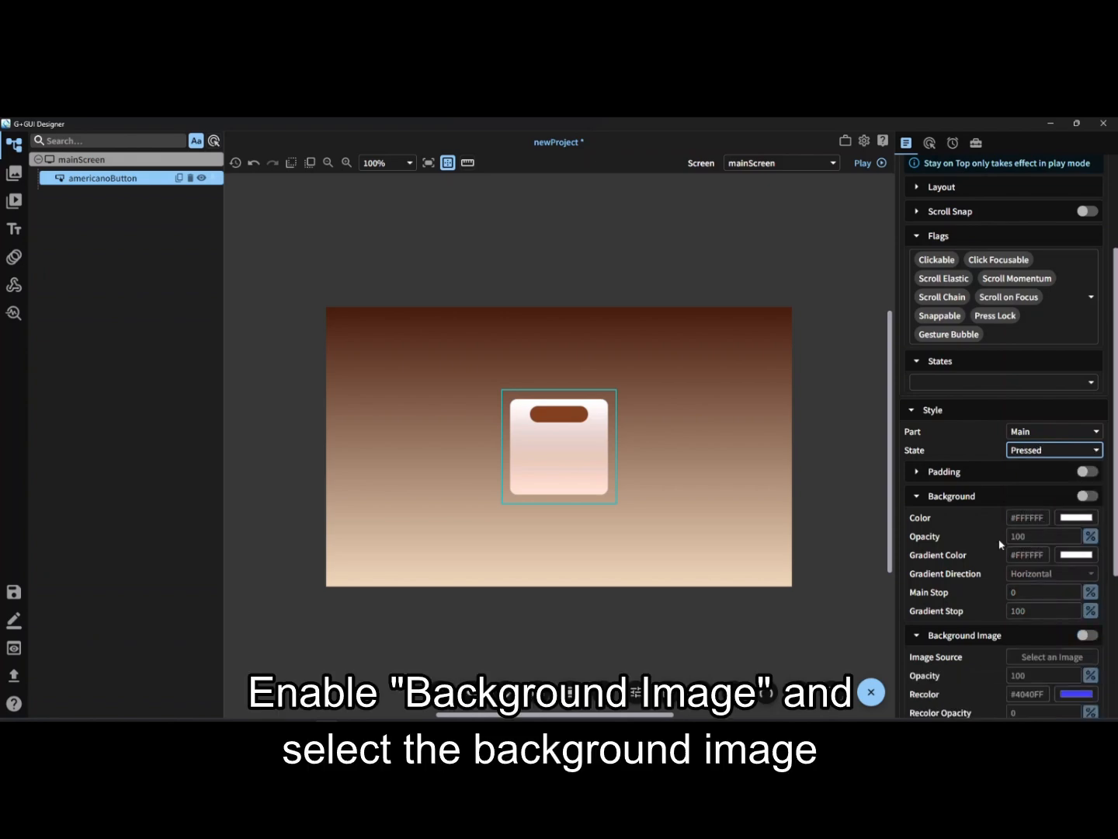
{"action": "scroll", "coordinate": [1003, 535], "scroll_direction": "down", "scroll_amount": 3}
{"action": "left_click", "coordinate": [1084, 461]}
{"action": "left_click", "coordinate": [1052, 482]}
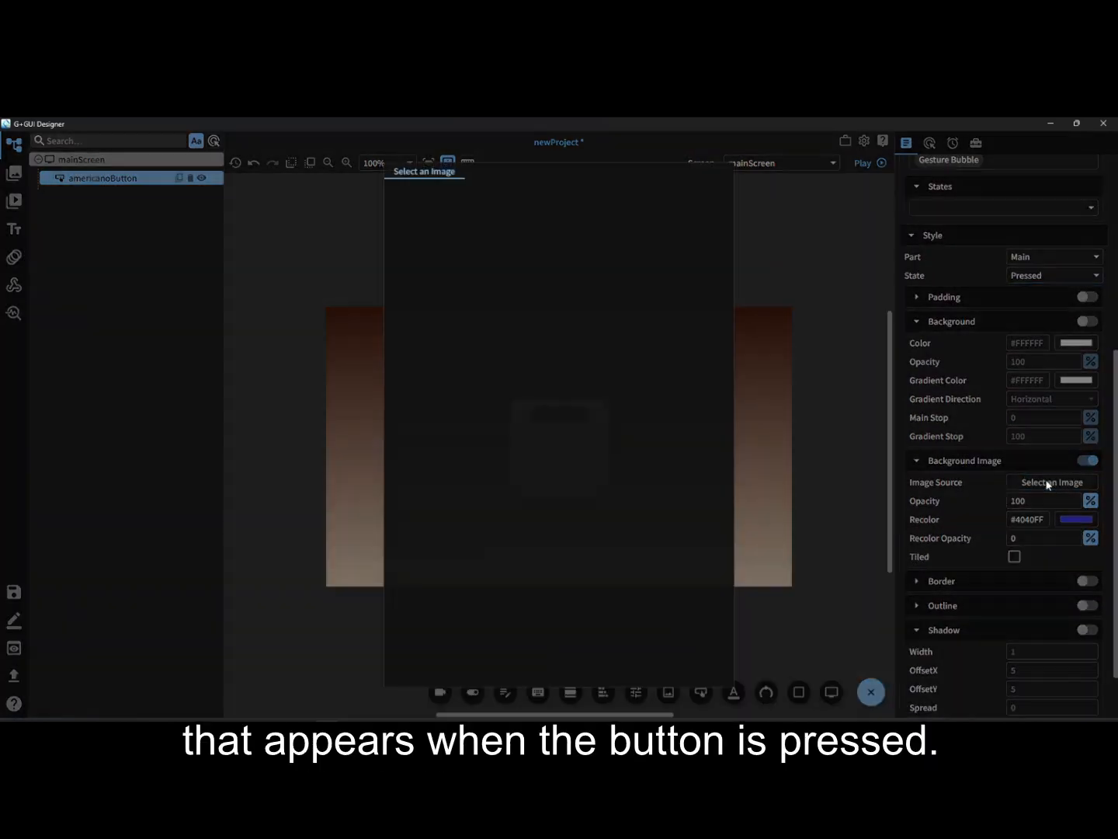
{"action": "scroll", "coordinate": [555, 517], "scroll_direction": "down", "scroll_amount": 5}
{"action": "scroll", "coordinate": [554, 517], "scroll_direction": "down", "scroll_amount": 4}
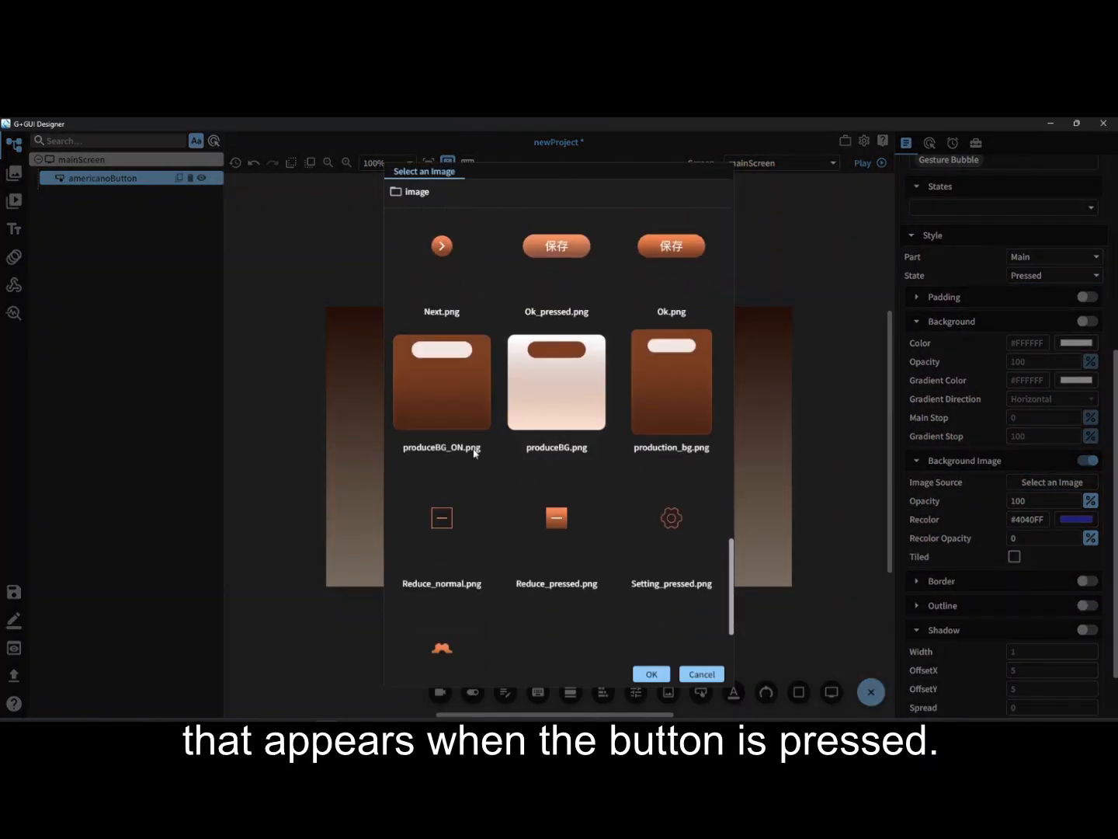
{"action": "left_click", "coordinate": [467, 440]}
{"action": "left_click", "coordinate": [649, 674]}
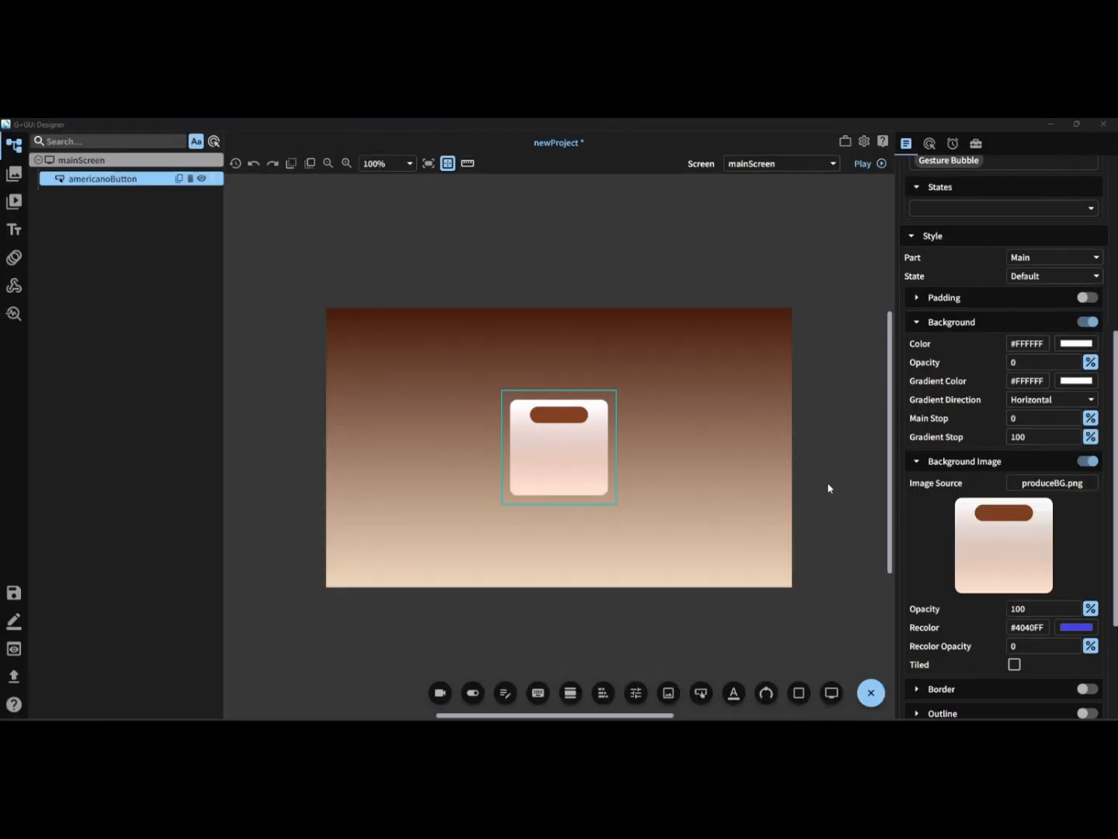
Place the Americano.png image on mainScreen, to the left of americanoButton.
{"action": "left_click", "coordinate": [14, 173]}
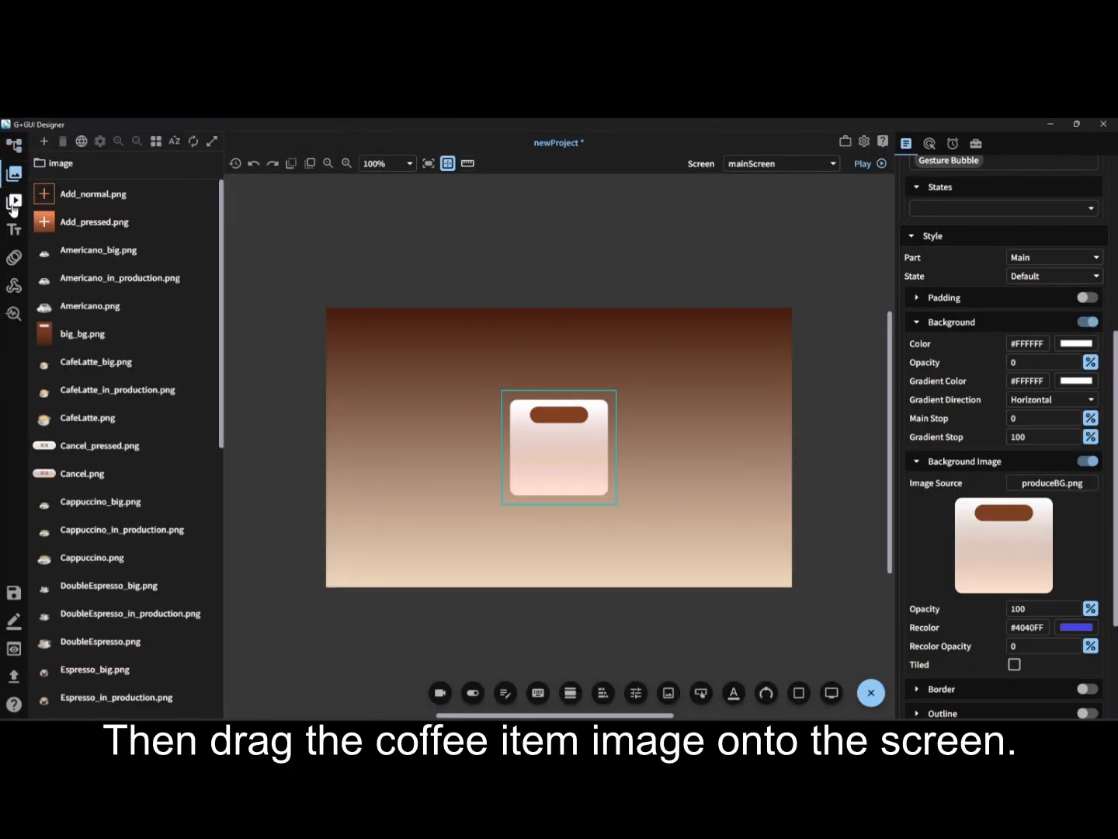
{"action": "left_click_drag", "start_coordinate": [78, 311], "coordinate": [403, 437]}
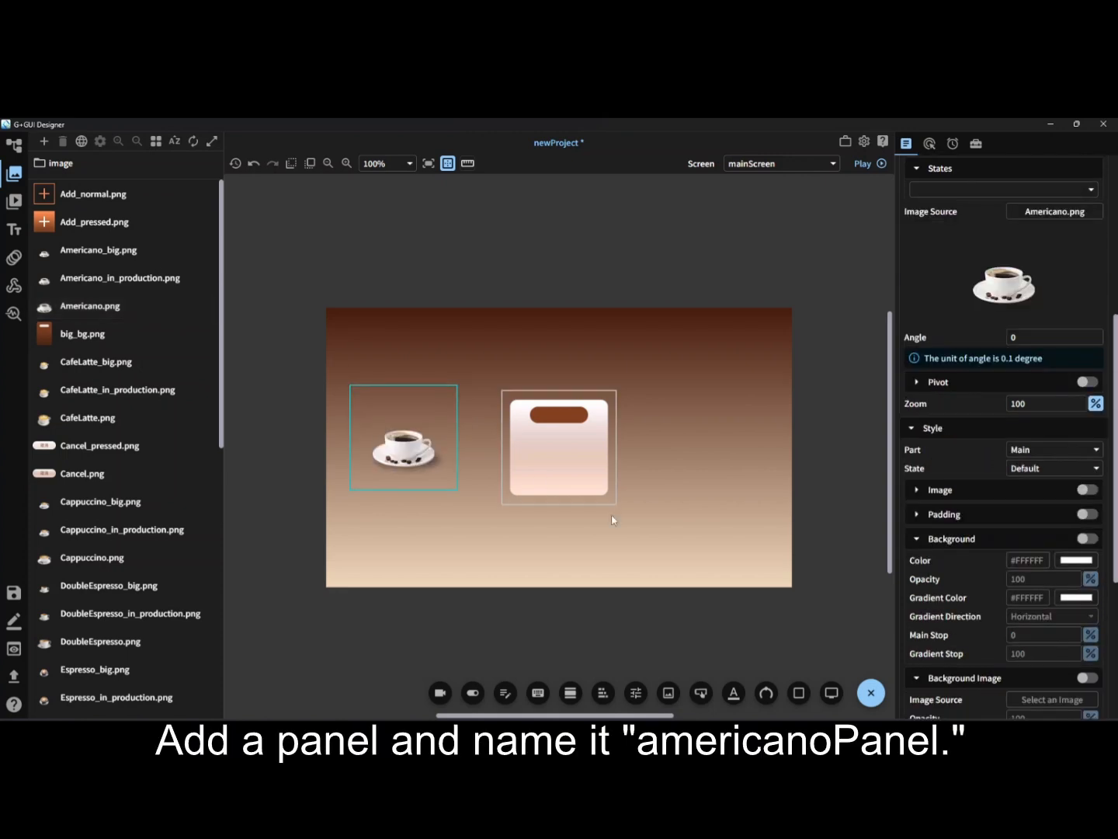
Add a panel named americanoPanel and set its width and height to 190 pixels each.
{"action": "left_click", "coordinate": [798, 693]}
{"action": "double_click", "coordinate": [1025, 170]}
{"action": "type", "text": "americanoPanel"}
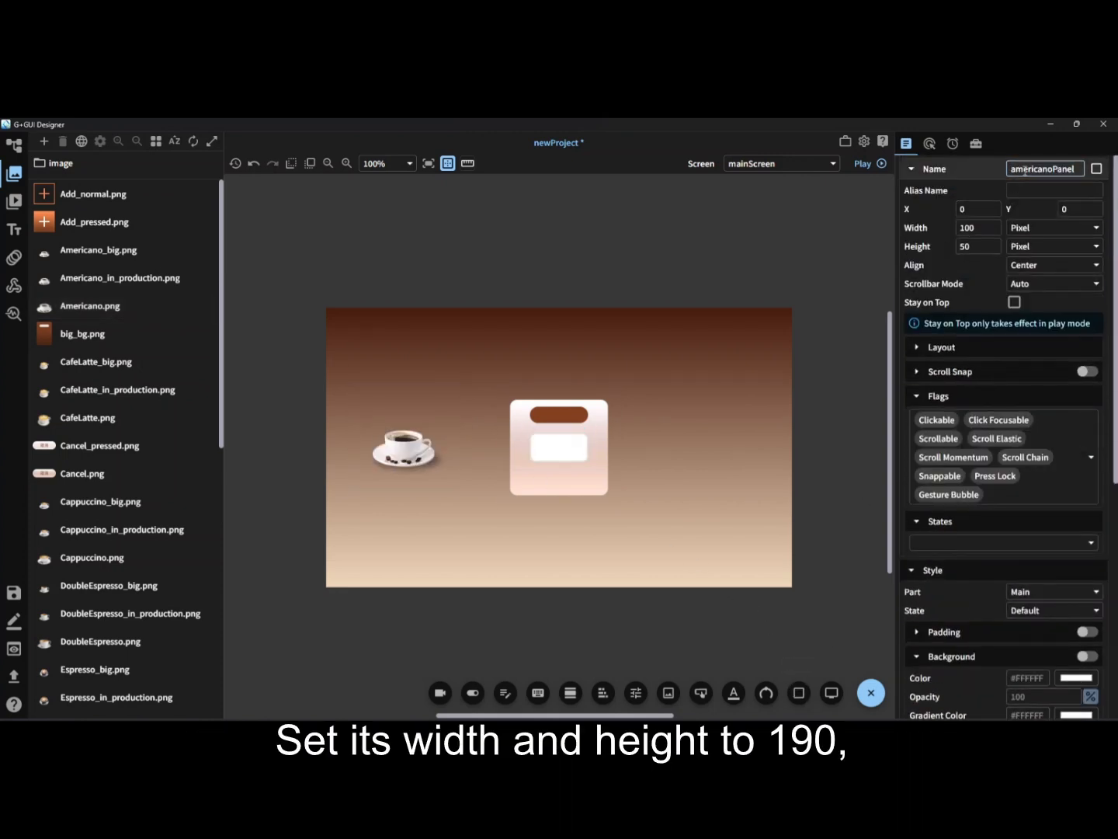
{"action": "double_click", "coordinate": [967, 227]}
{"action": "type", "text": "190"}
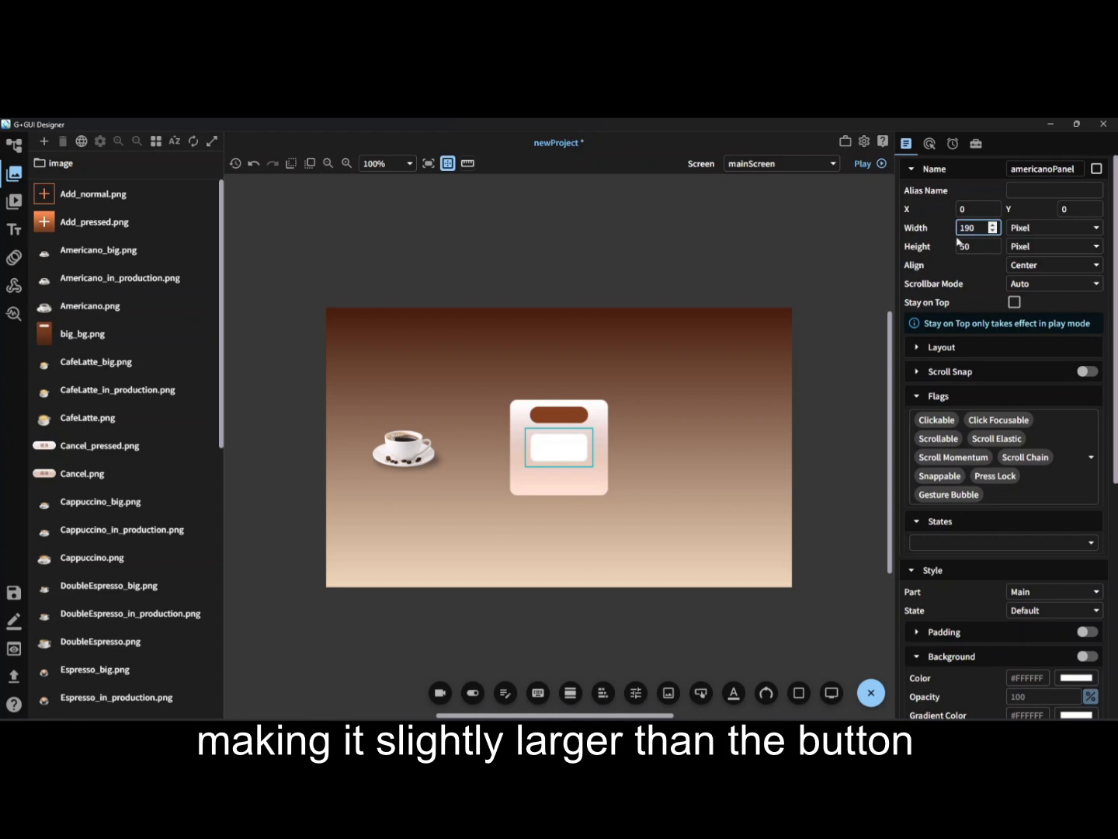
{"action": "double_click", "coordinate": [957, 246]}
{"action": "type", "text": "190"}
{"action": "key", "text": "Return"}
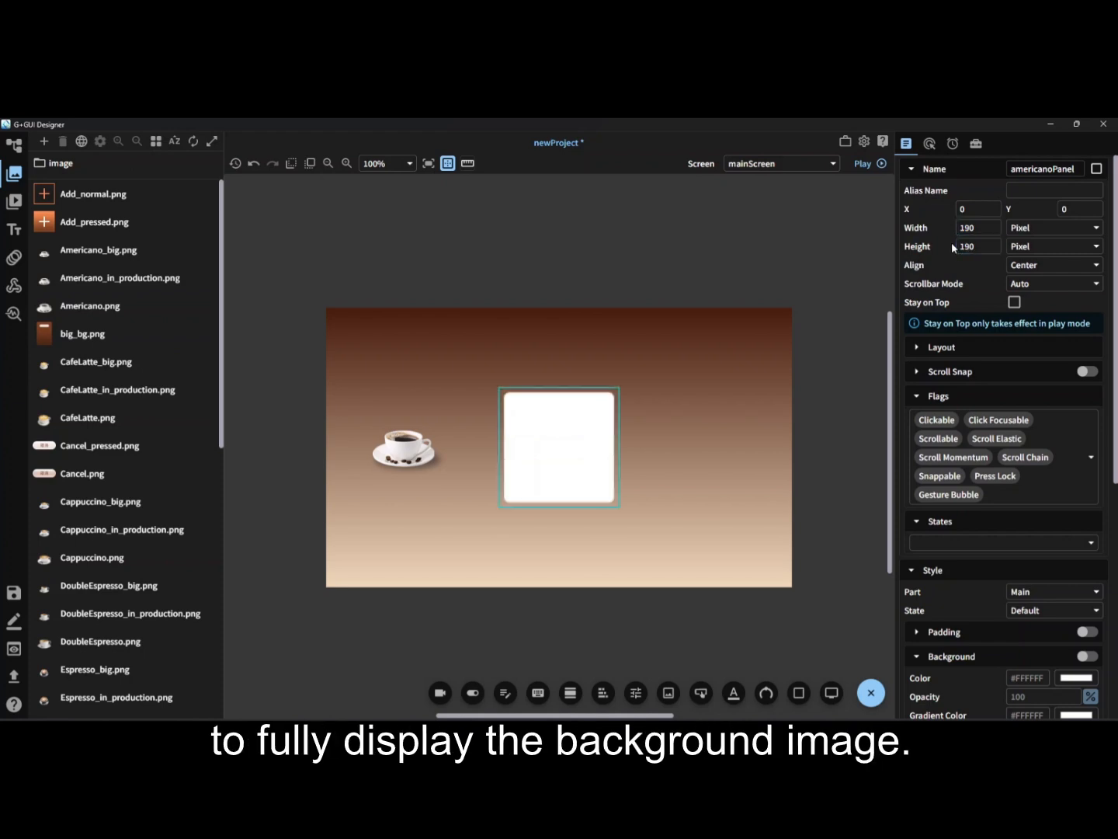
Enable the background style of americanoPanel and set its opacity to 0.
{"action": "scroll", "coordinate": [1000, 346], "scroll_direction": "down", "scroll_amount": 3}
{"action": "left_click", "coordinate": [1087, 423]}
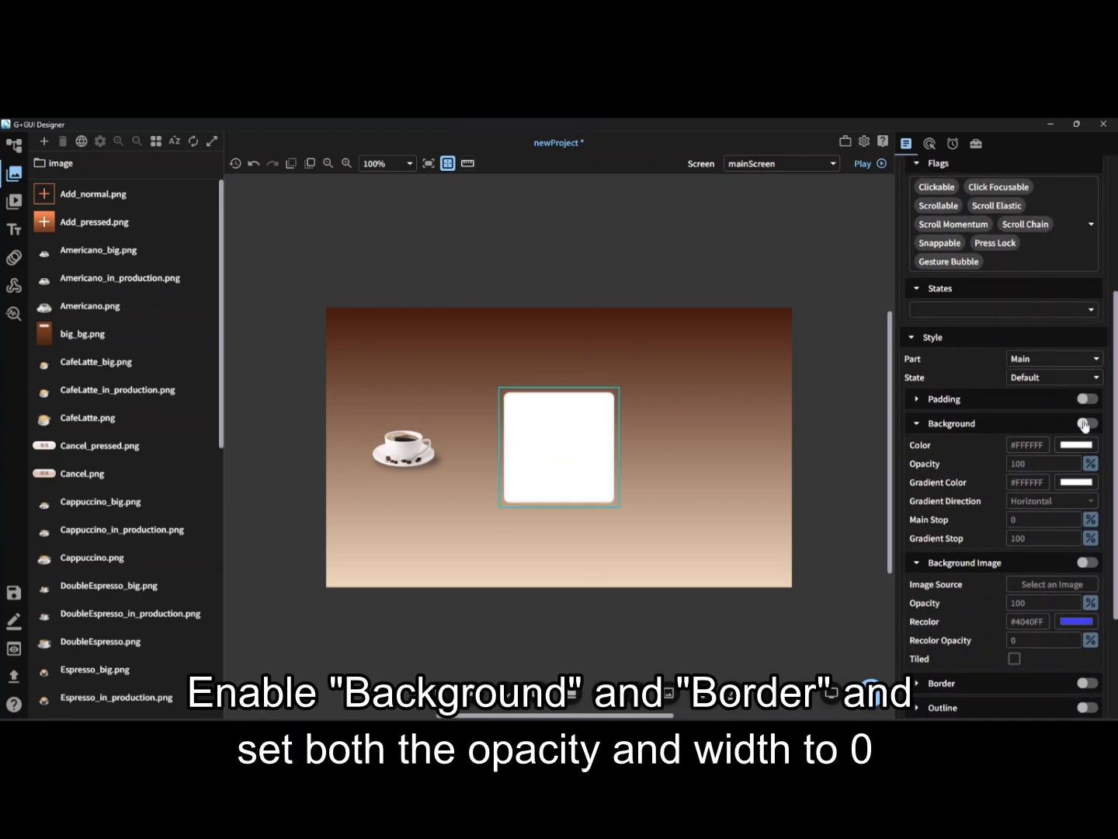
{"action": "left_click", "coordinate": [1017, 464]}
{"action": "double_click", "coordinate": [1013, 465]}
{"action": "type", "text": "0"}
{"action": "key", "text": "Return"}
Enable the border style of americanoPanel with a width of 0 and save the project.
{"action": "scroll", "coordinate": [974, 507], "scroll_direction": "down", "scroll_amount": 3}
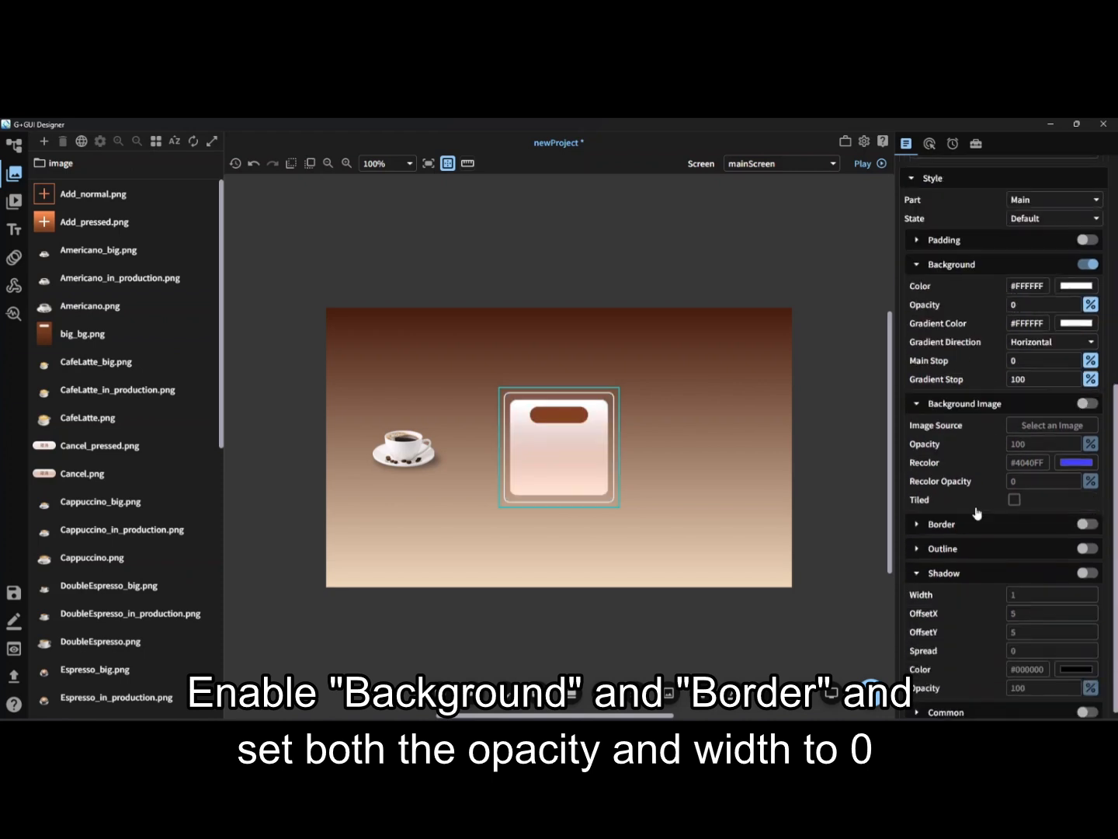
{"action": "left_click", "coordinate": [1086, 514]}
{"action": "double_click", "coordinate": [1011, 572]}
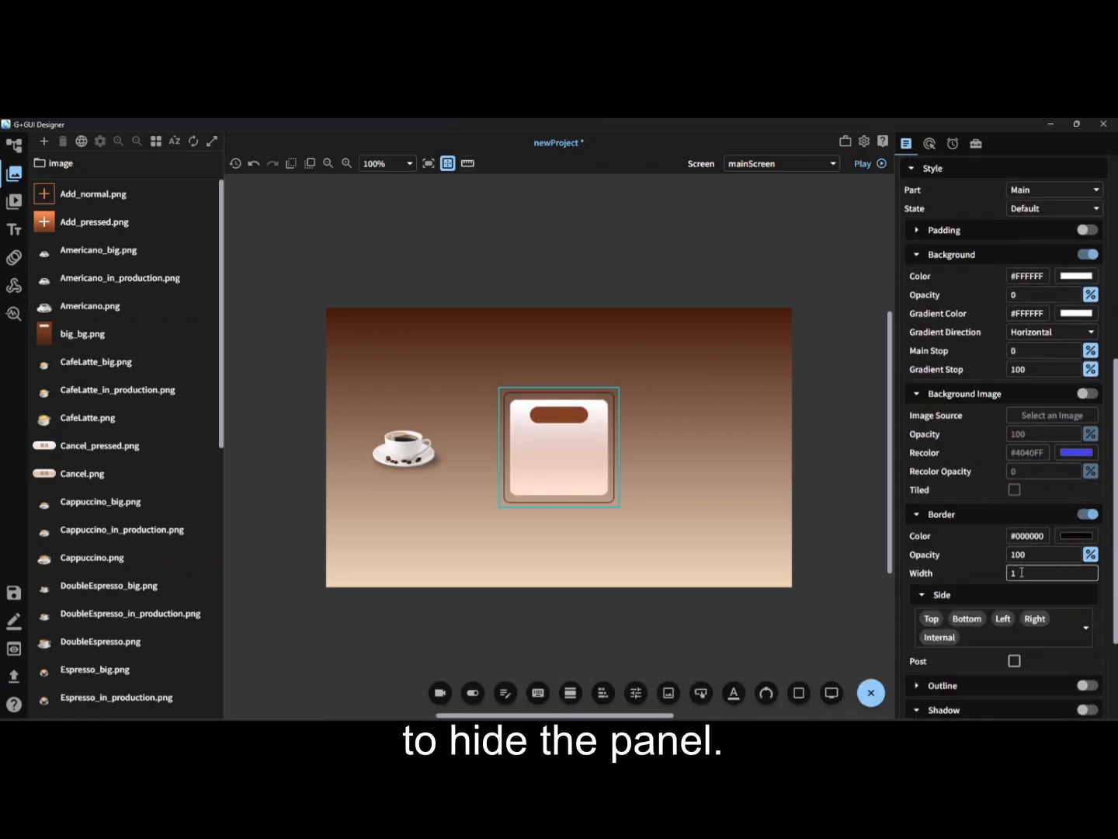
{"action": "type", "text": "0"}
{"action": "key", "text": "Return"}
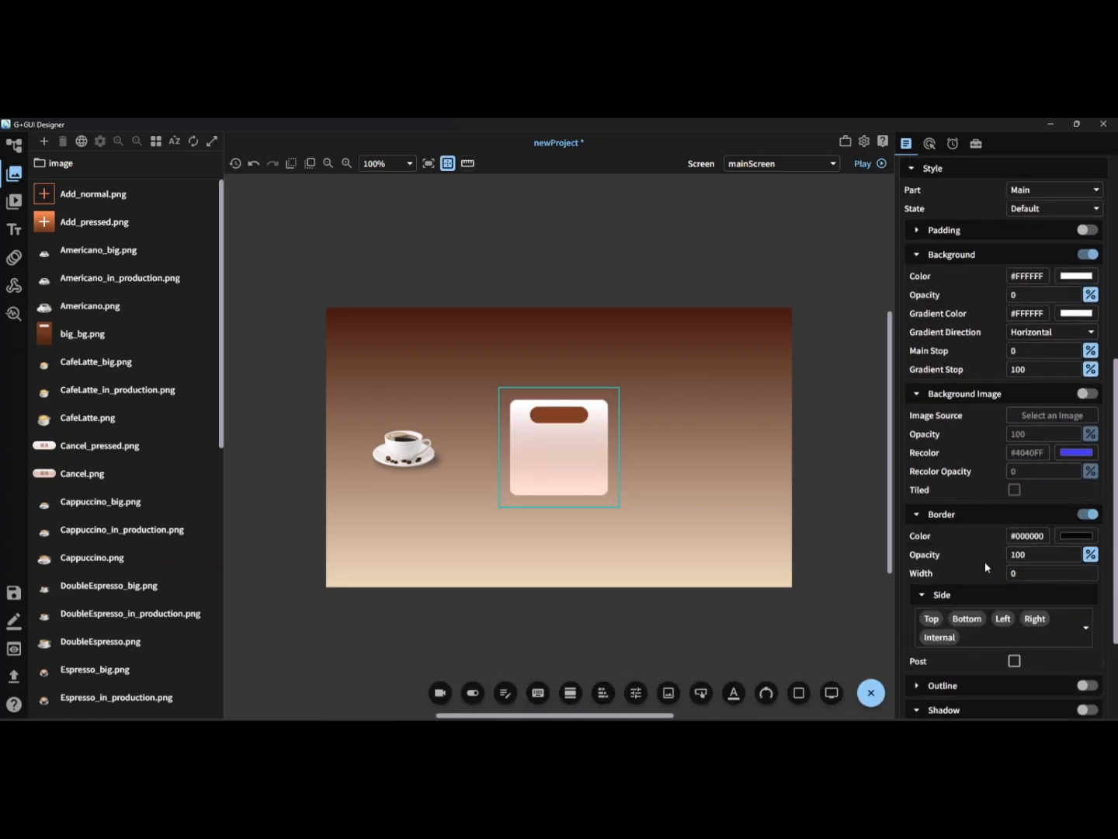
{"action": "left_click", "coordinate": [745, 509]}
{"action": "key", "text": "ctrl+s"}
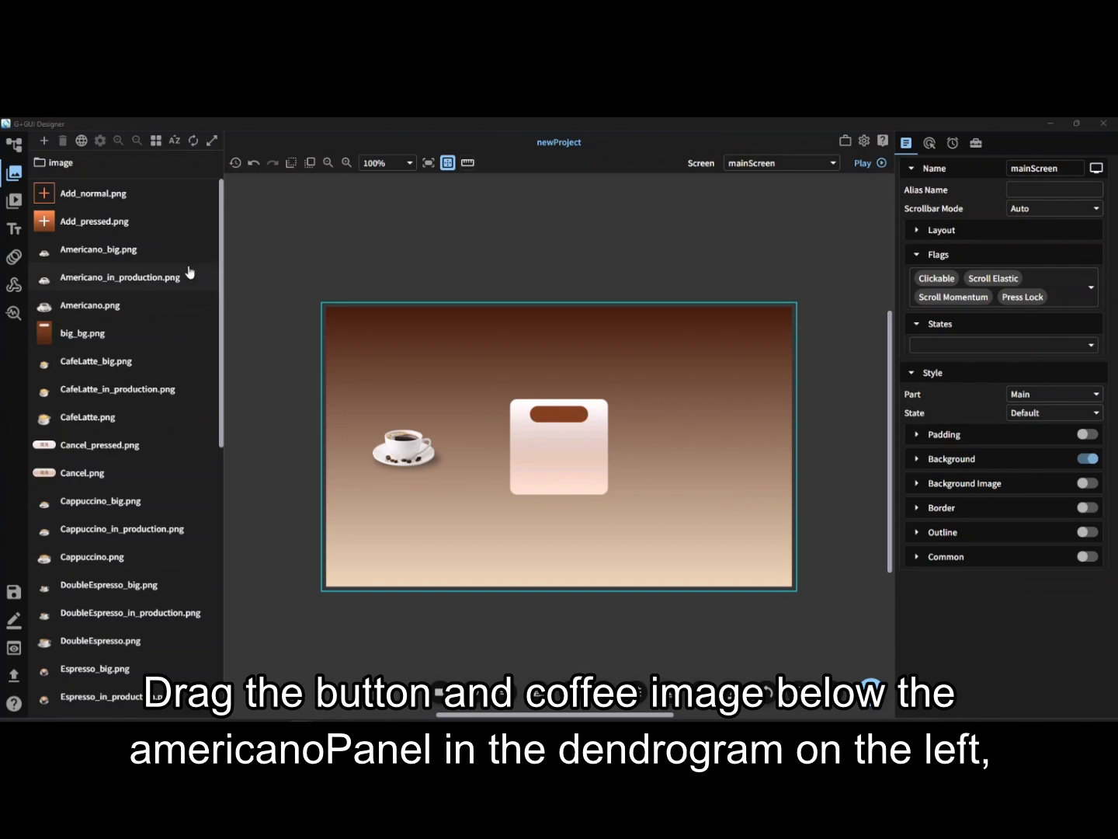
Nest americanoButton and the coffee image Image1 inside americanoPanel, with the image ordered after the button.
{"action": "left_click", "coordinate": [14, 144]}
{"action": "mouse_move", "coordinate": [88, 181]}
{"action": "left_mouse_down"}
{"action": "mouse_move", "coordinate": [93, 220]}
{"action": "mouse_move", "coordinate": [100, 200]}
{"action": "left_mouse_up"}
{"action": "left_click", "coordinate": [100, 198]}
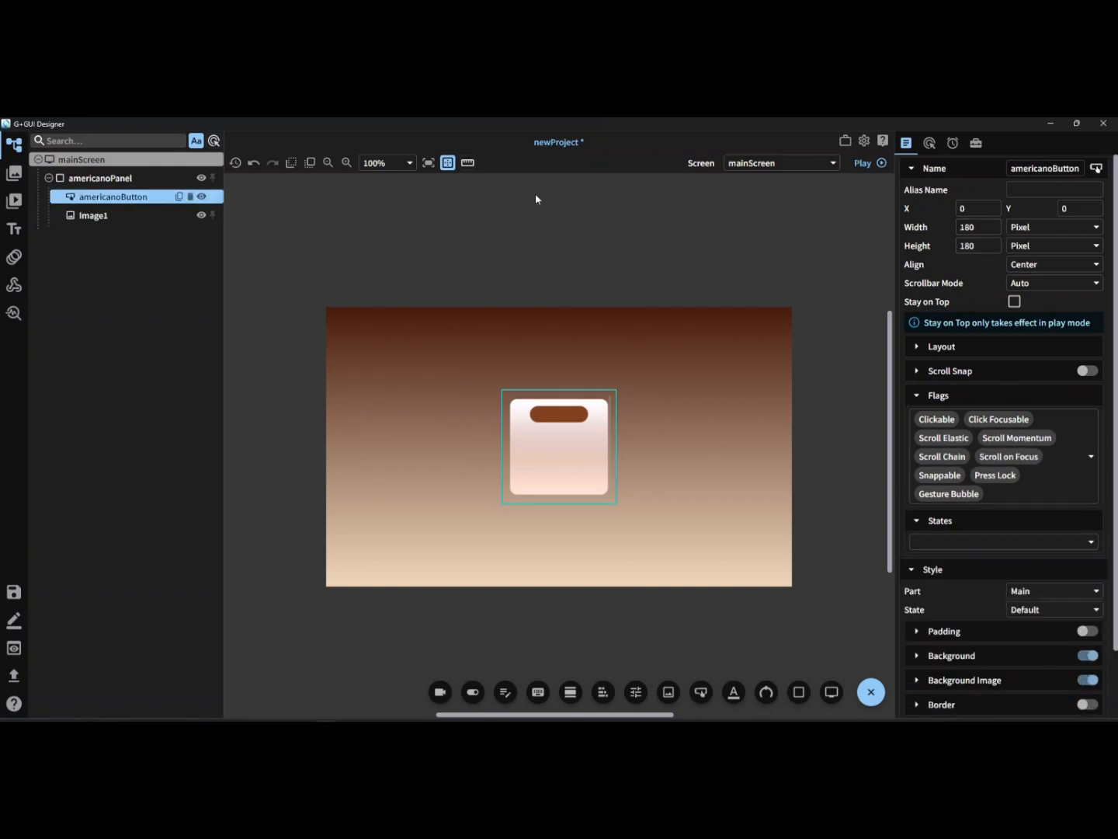
Set the X and Y coordinates of both americanoButton and Image1 to 0 within americanoPanel.
{"action": "left_click", "coordinate": [962, 208]}
{"action": "left_click", "coordinate": [1066, 207]}
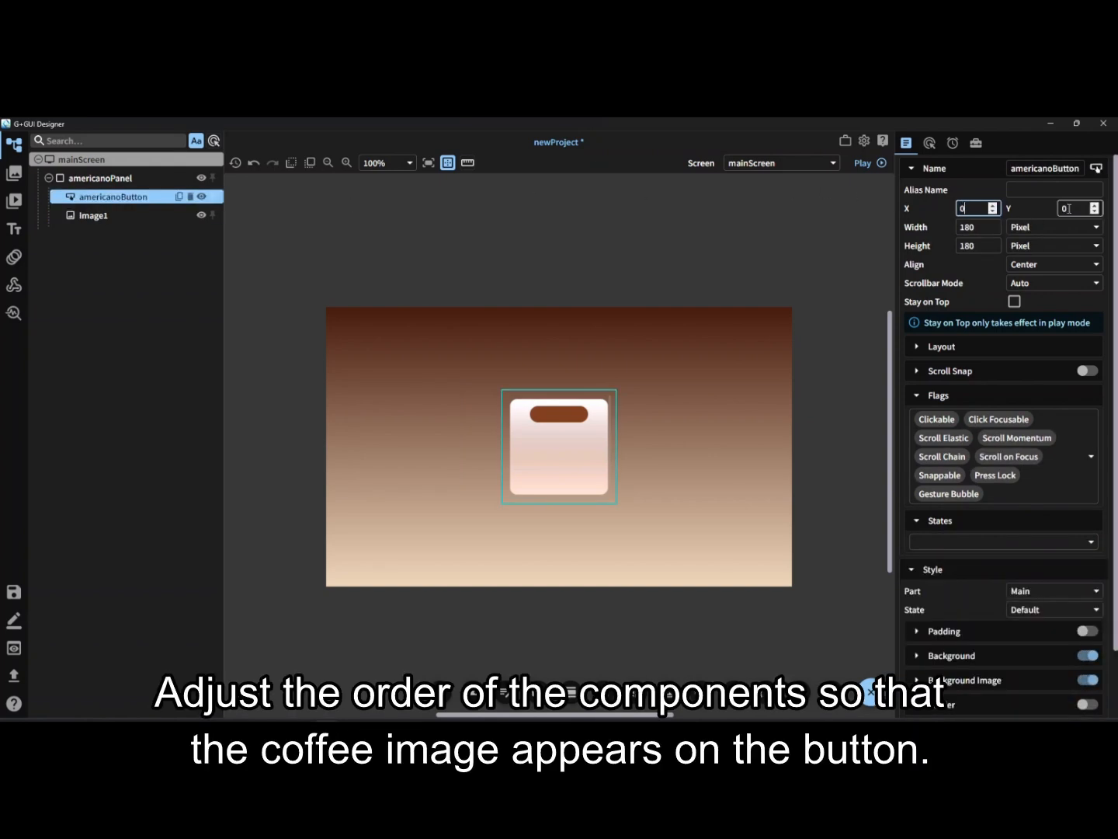
{"action": "left_click", "coordinate": [92, 215]}
{"action": "double_click", "coordinate": [963, 207]}
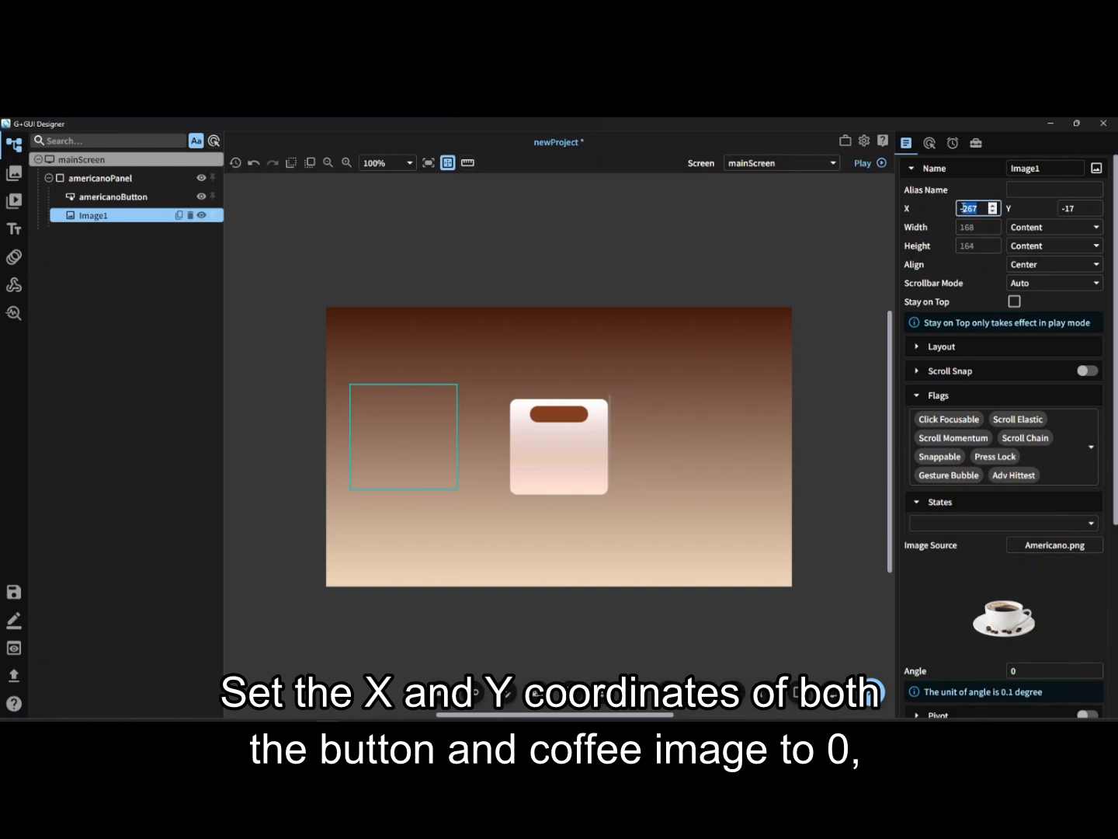
{"action": "key", "text": "BackSpace"}
{"action": "type", "text": "0"}
{"action": "key", "text": "Tab"}
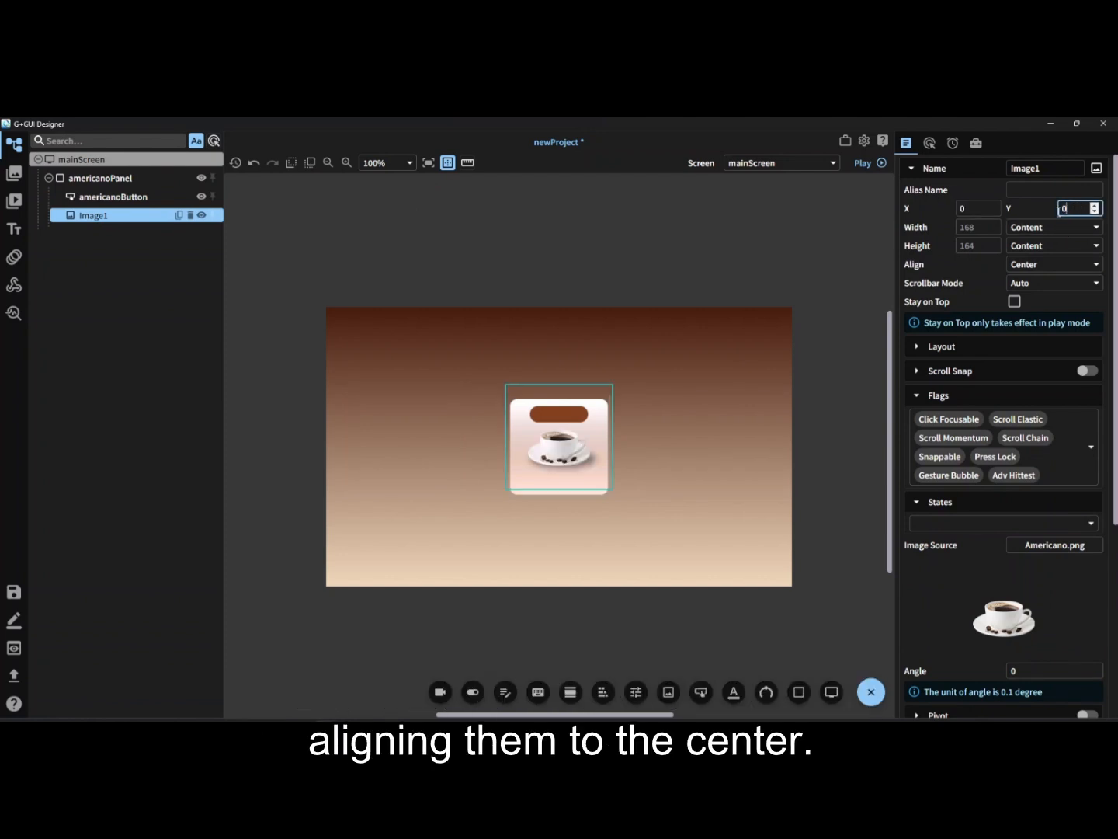
{"action": "key", "text": "Return"}
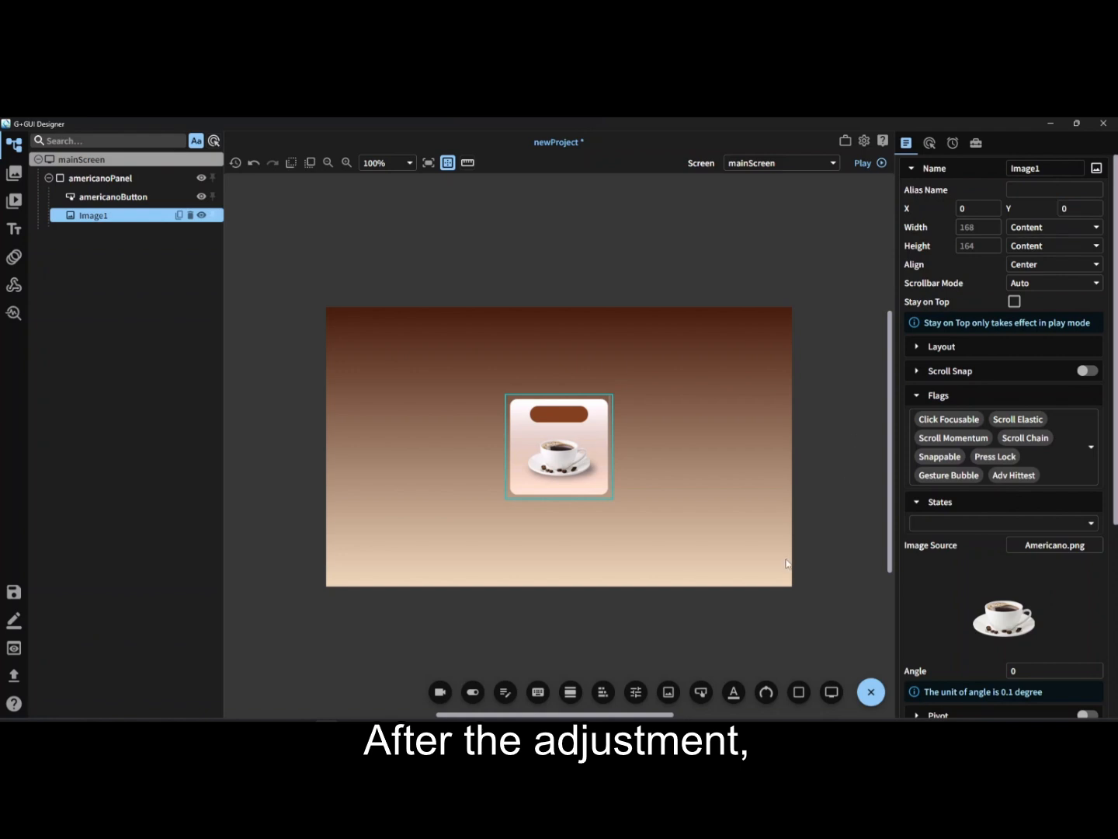
Add a label to mainScreen and set its text to 美式咖啡.
{"action": "left_click", "coordinate": [733, 691]}
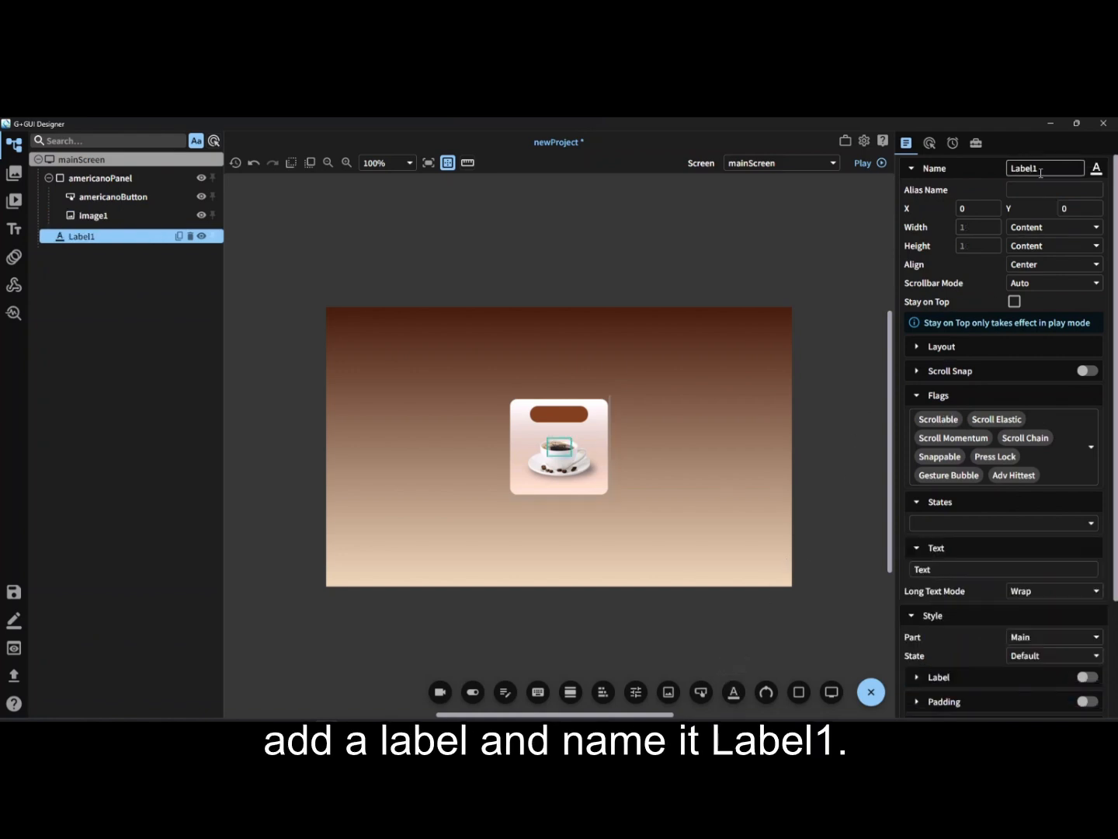
{"action": "left_click", "coordinate": [976, 569]}
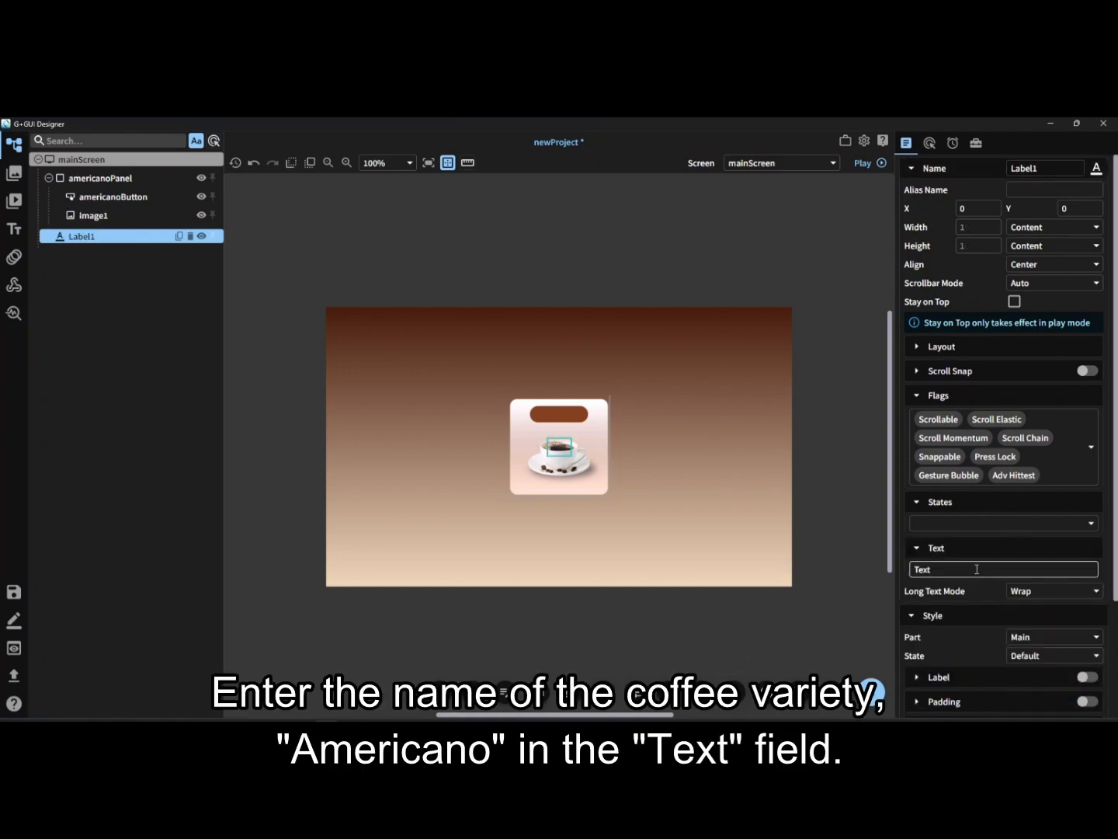
{"action": "key", "text": "ctrl+a"}
{"action": "type", "text": "美式咖啡"}
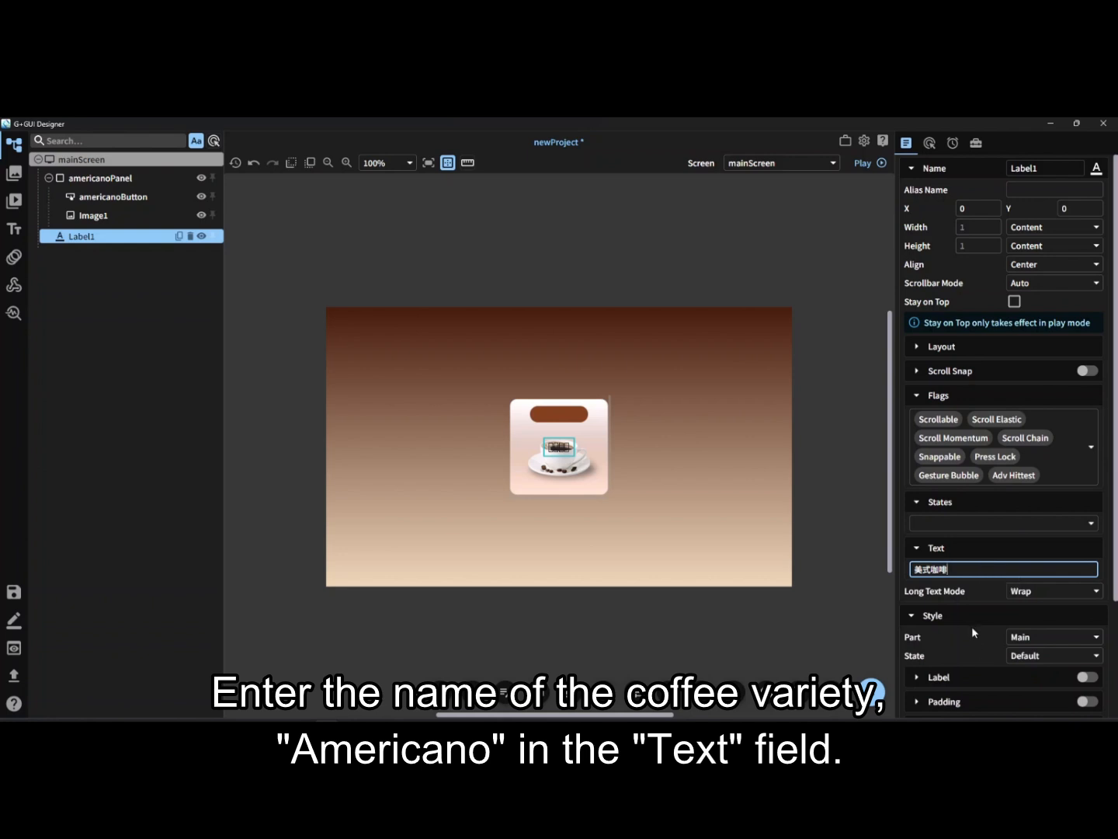
Enable the label style of Label1, set its text color to #FFFFFF and its font to coffeeFont.
{"action": "scroll", "coordinate": [971, 625], "scroll_direction": "down", "scroll_amount": 3}
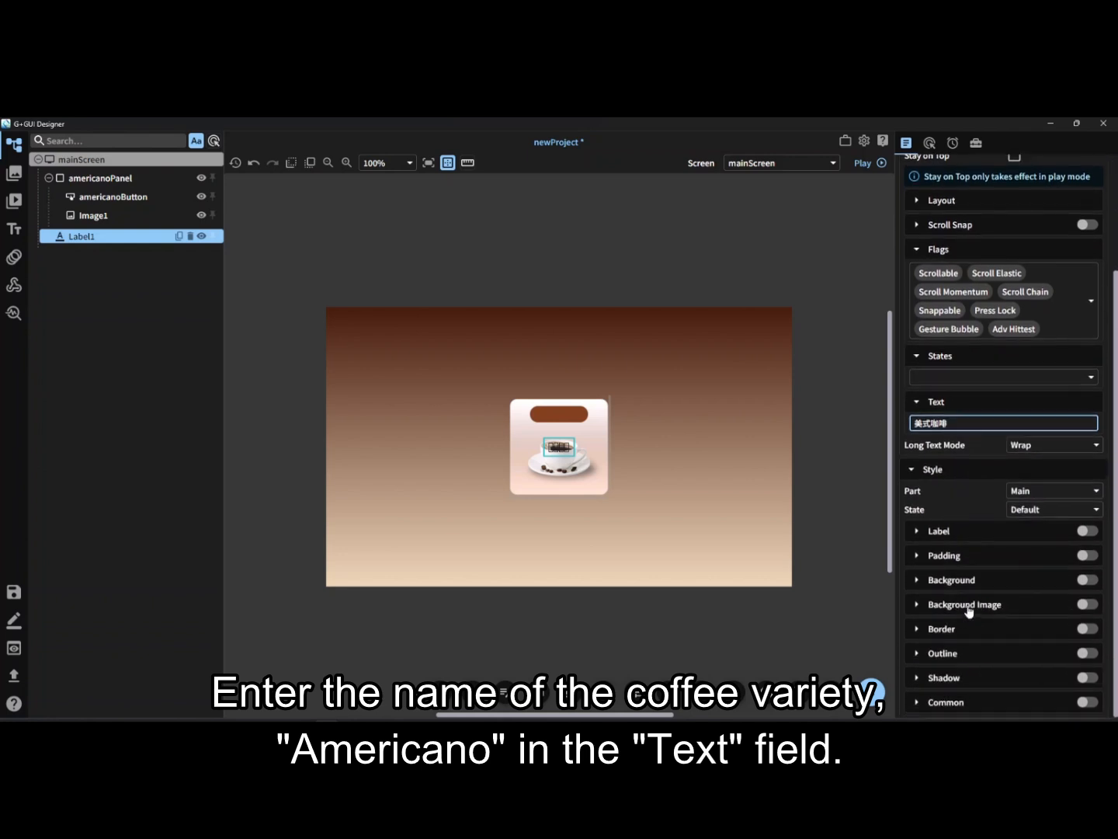
{"action": "left_click", "coordinate": [1082, 532]}
{"action": "left_click_drag", "start_coordinate": [1049, 551], "coordinate": [1017, 552]}
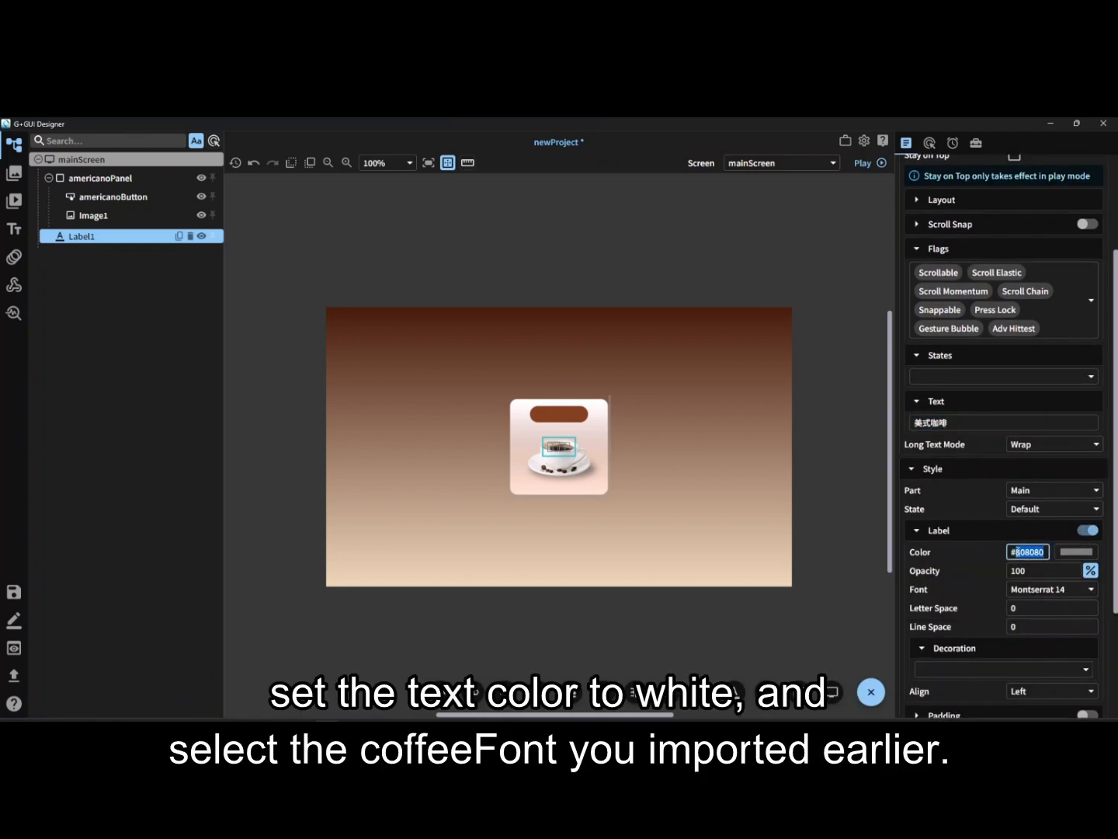
{"action": "type", "text": "FFFFFF"}
{"action": "left_click", "coordinate": [1041, 591]}
{"action": "left_click", "coordinate": [999, 699]}
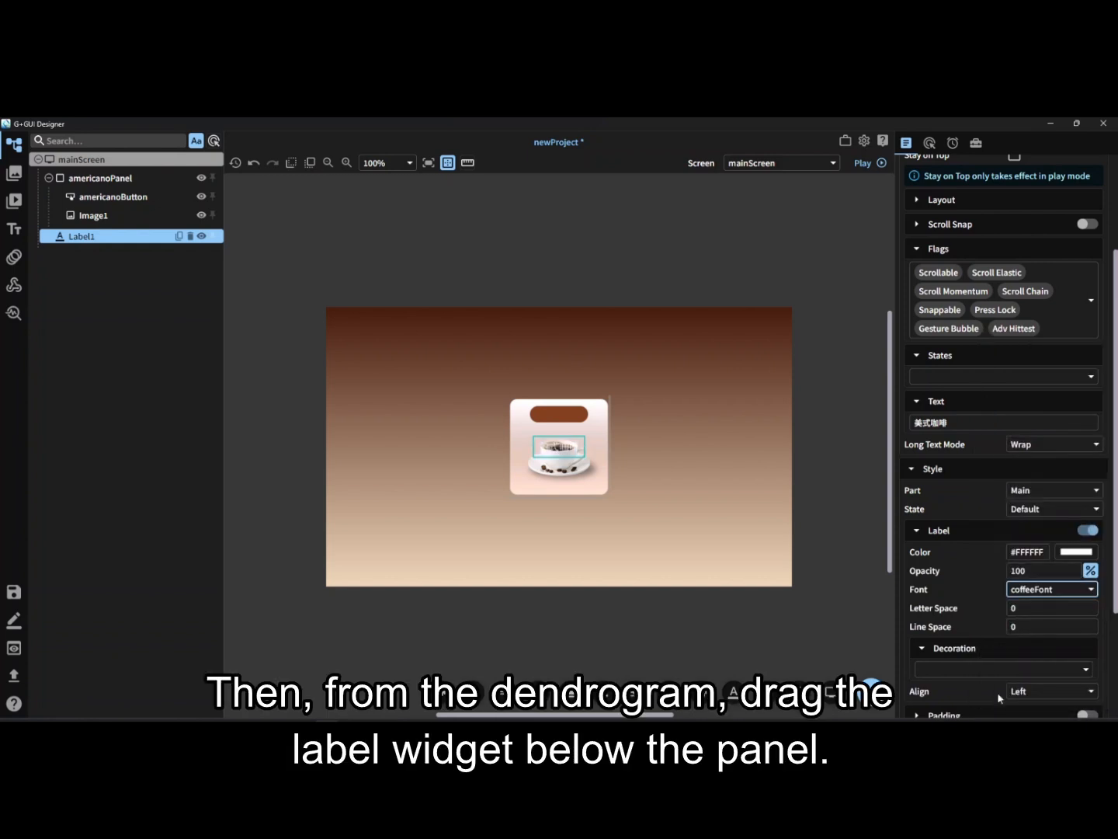
Nest Label1 inside americanoPanel after Image1 and position it at X 0 and Y -55.
{"action": "left_click_drag", "start_coordinate": [79, 237], "coordinate": [110, 178]}
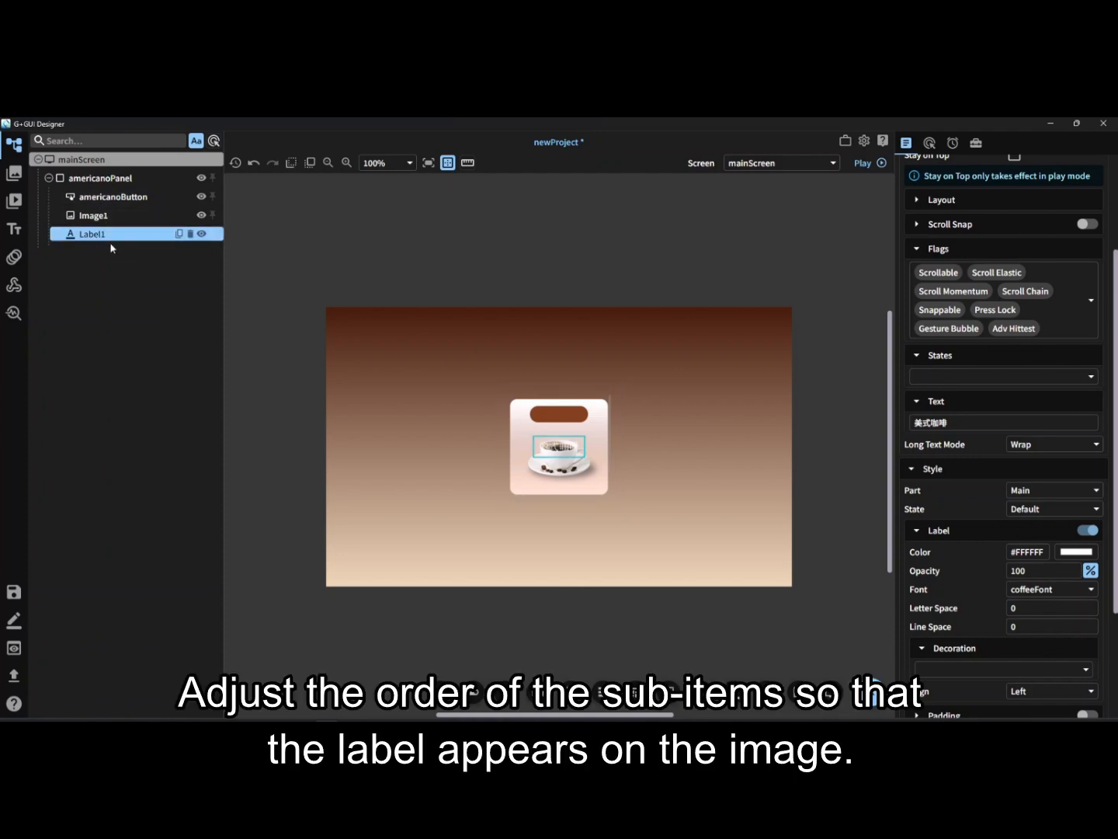
{"action": "scroll", "coordinate": [951, 280], "scroll_direction": "up", "scroll_amount": 3}
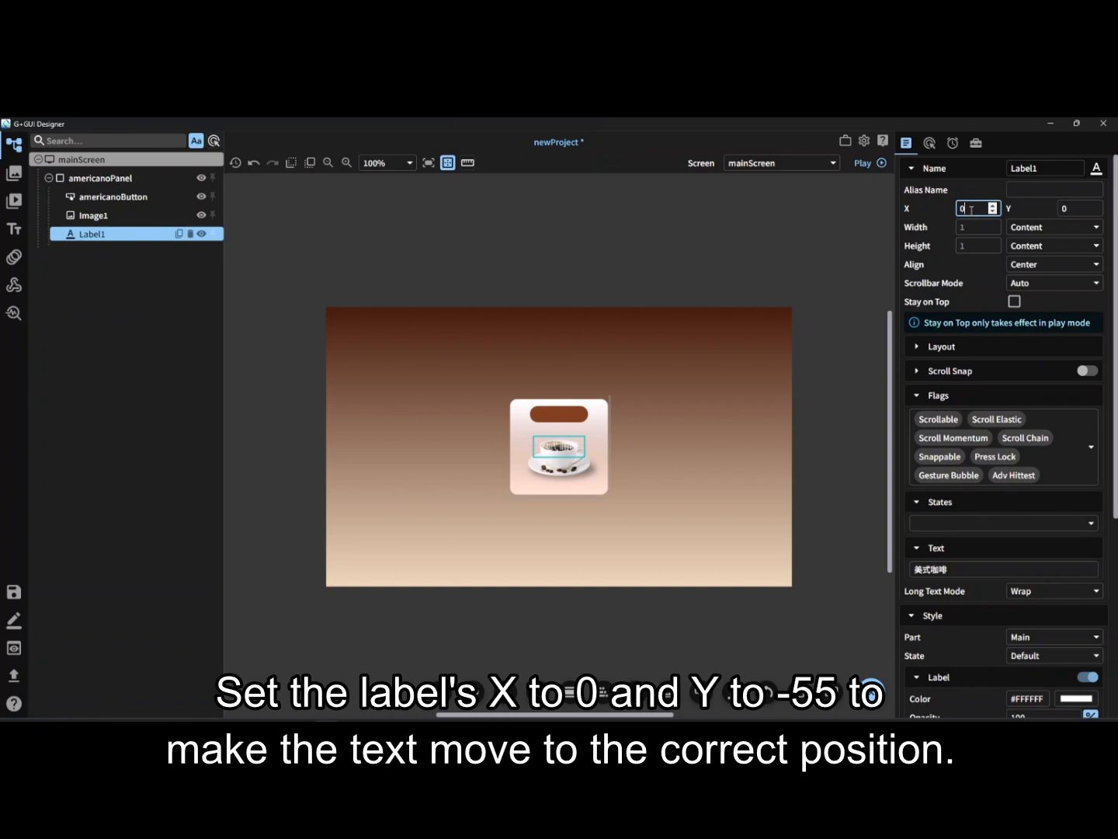
{"action": "left_click", "coordinate": [1063, 208]}
{"action": "key", "text": "Return"}
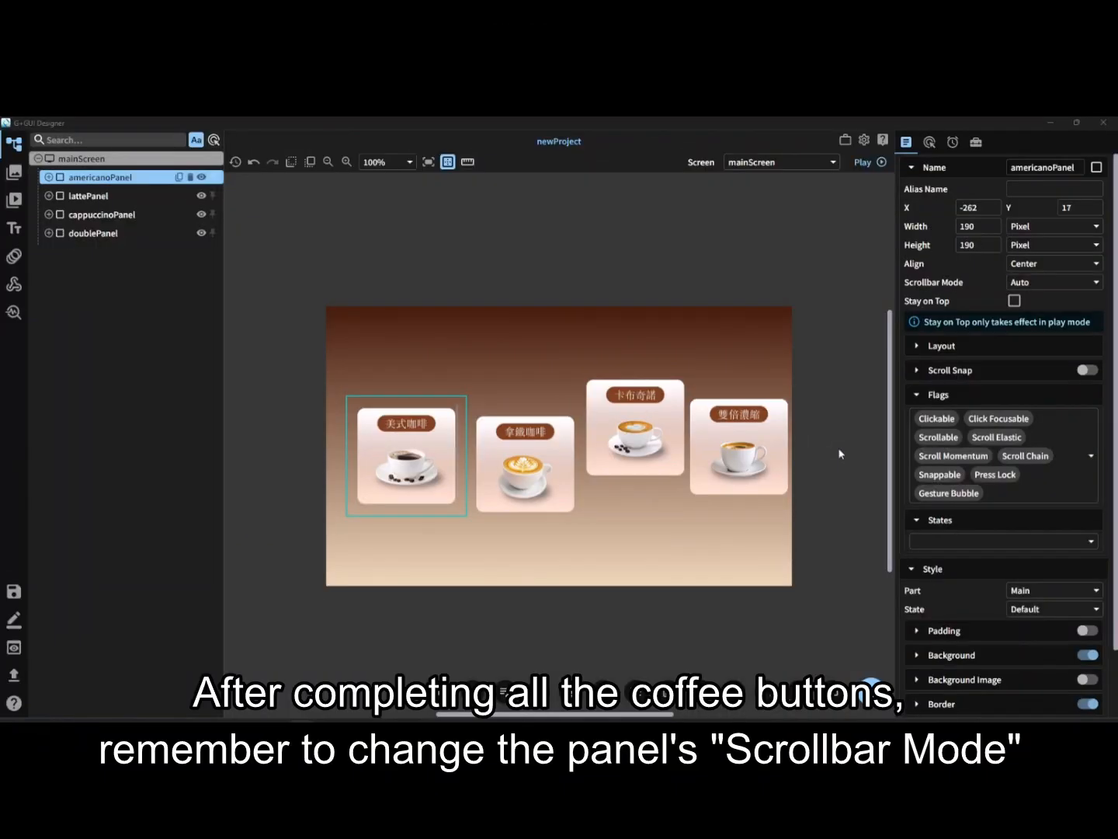
Set the scrollbar mode of americanoPanel to Off.
{"action": "left_click", "coordinate": [1022, 283]}
{"action": "left_click", "coordinate": [1029, 298]}
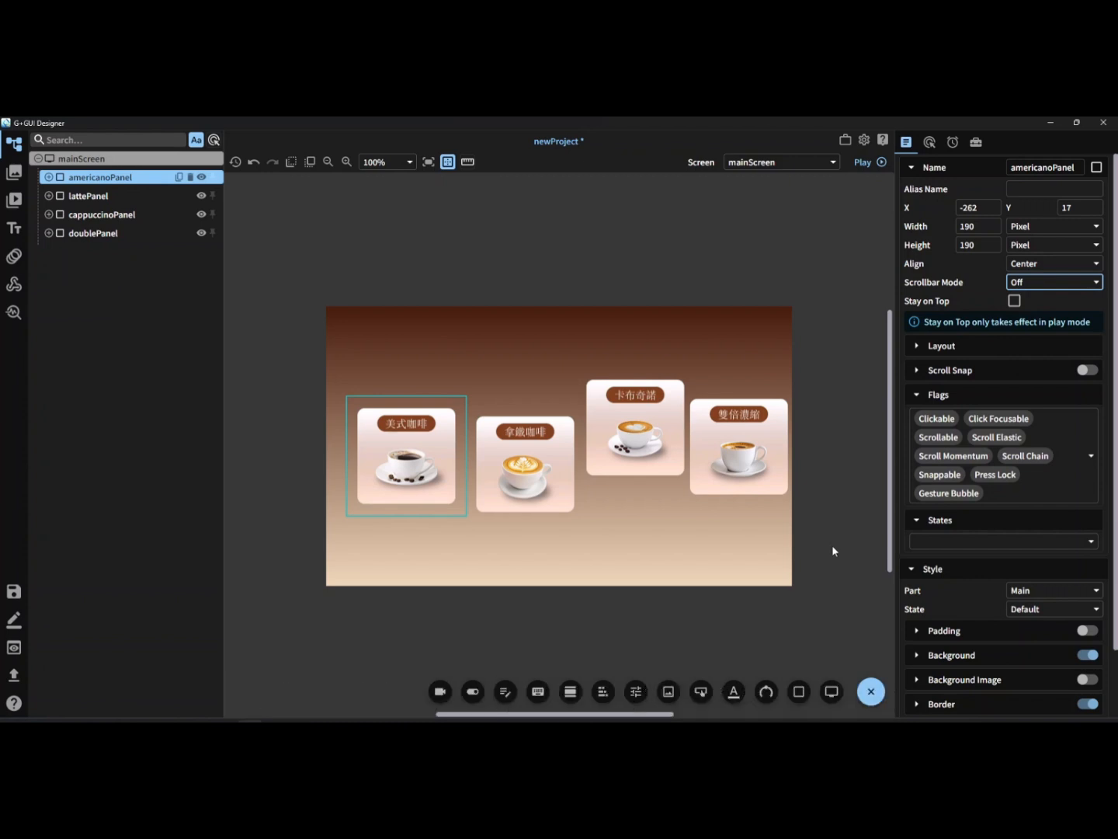
Add a panel named Panel1 to mainScreen and set its width to 850 and height to 220 pixels.
{"action": "left_click", "coordinate": [799, 691]}
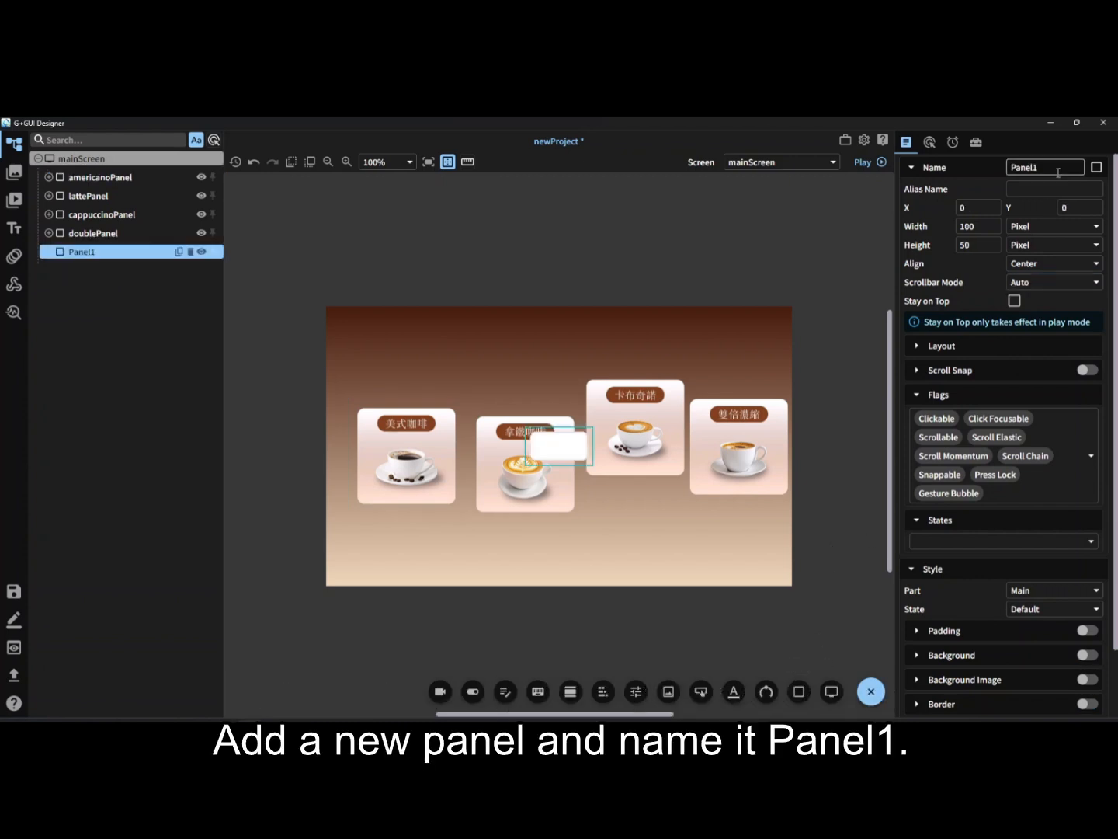
{"action": "double_click", "coordinate": [980, 226]}
{"action": "type", "text": "850"}
{"action": "left_click", "coordinate": [972, 244]}
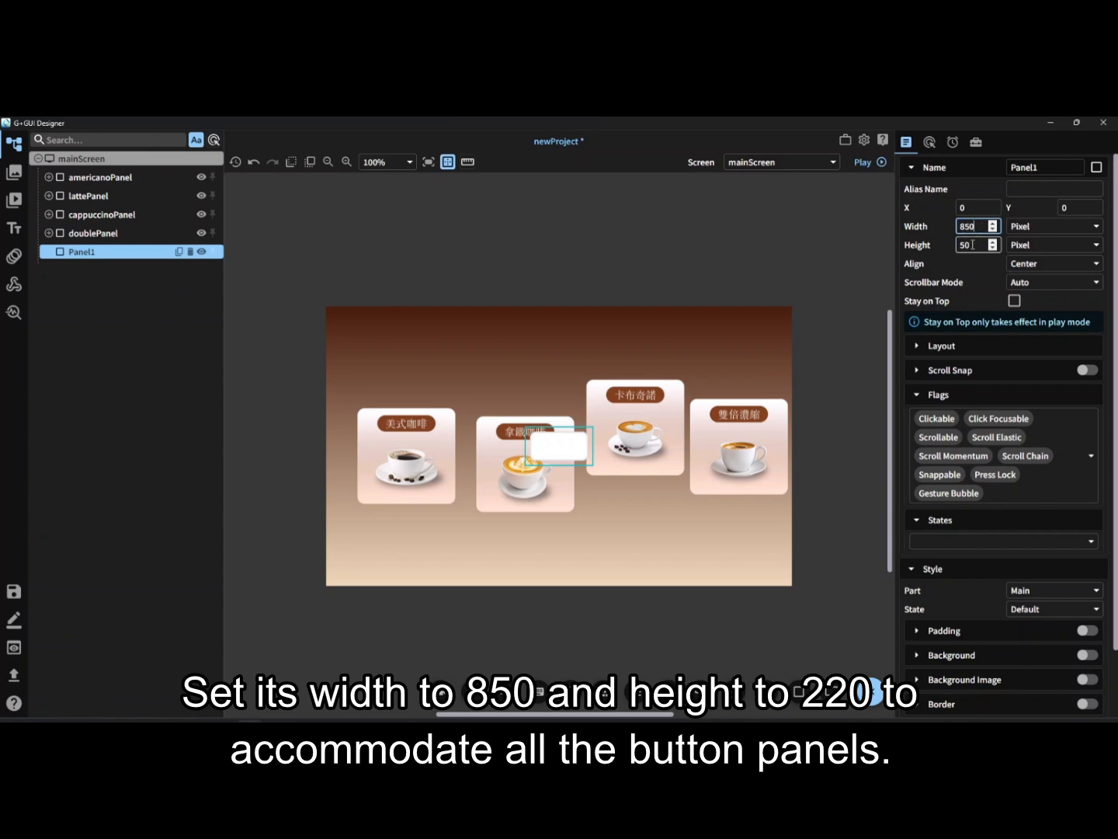
{"action": "key", "text": "Return"}
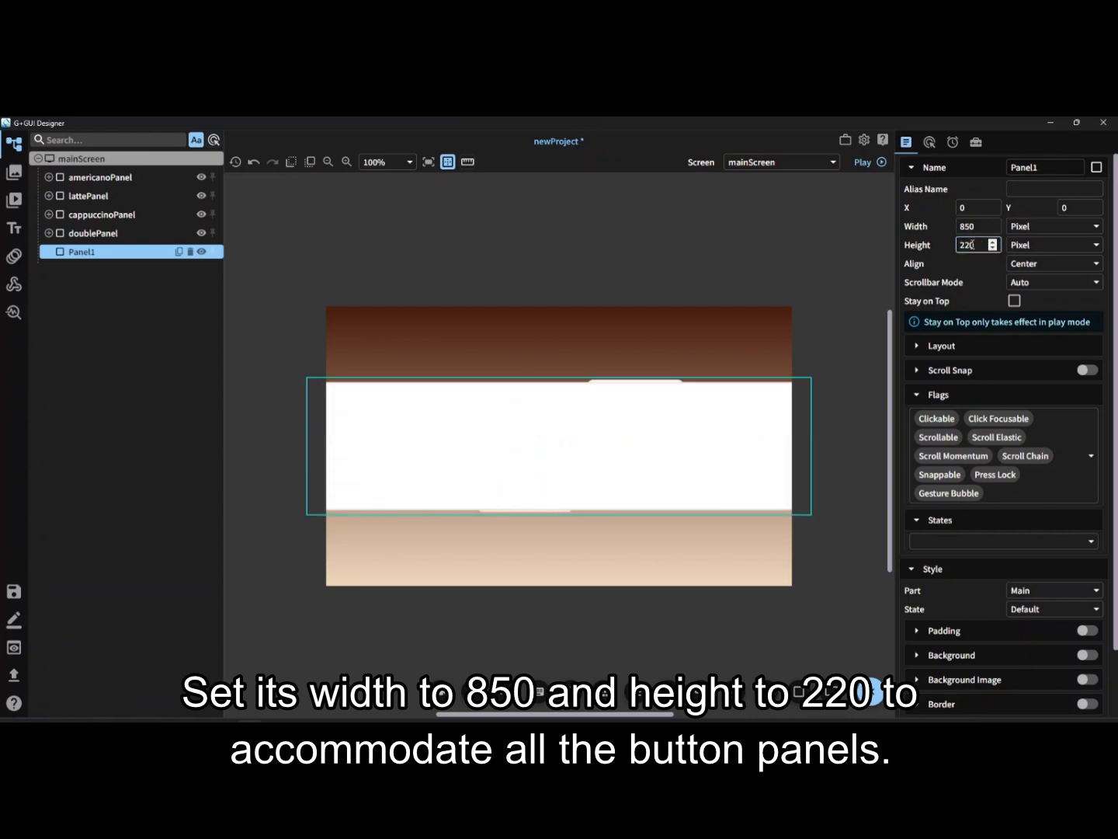
Enable the background style of Panel1 and set its opacity to 0.
{"action": "scroll", "coordinate": [1024, 494], "scroll_direction": "down", "scroll_amount": 2}
{"action": "left_click", "coordinate": [1086, 579]}
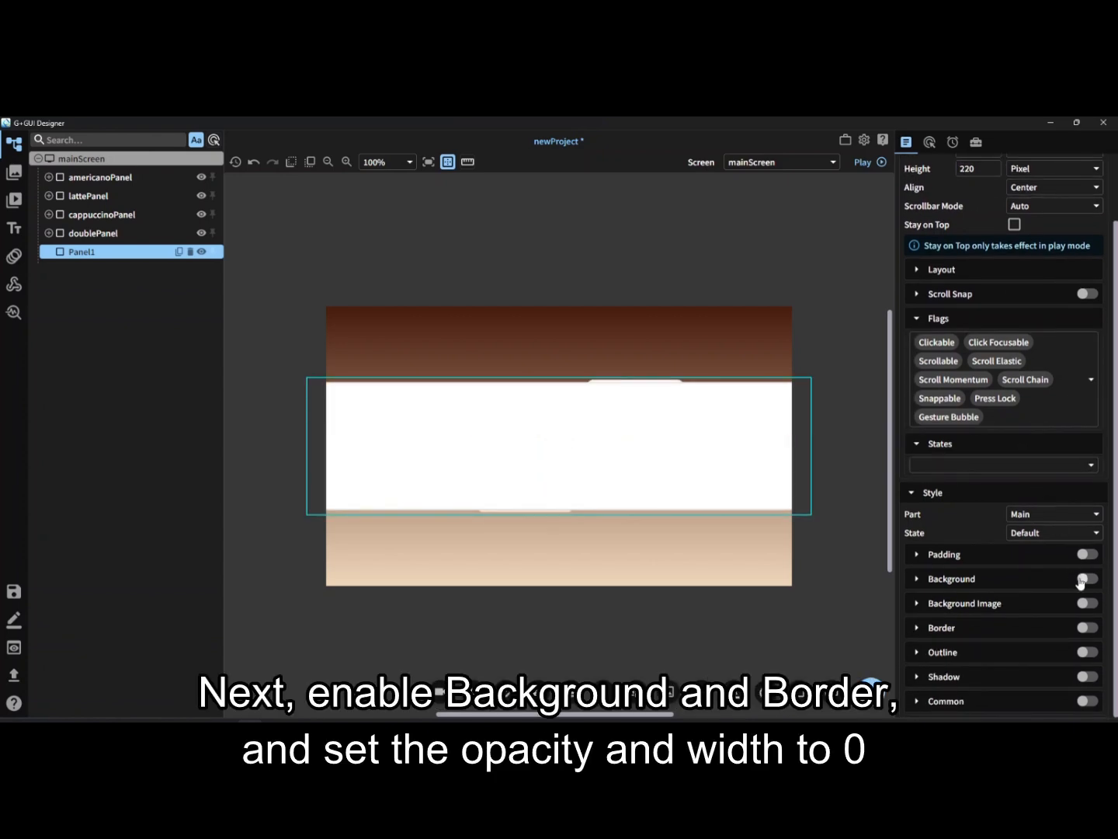
{"action": "double_click", "coordinate": [1033, 618]}
{"action": "type", "text": "0"}
{"action": "key", "text": "Return"}
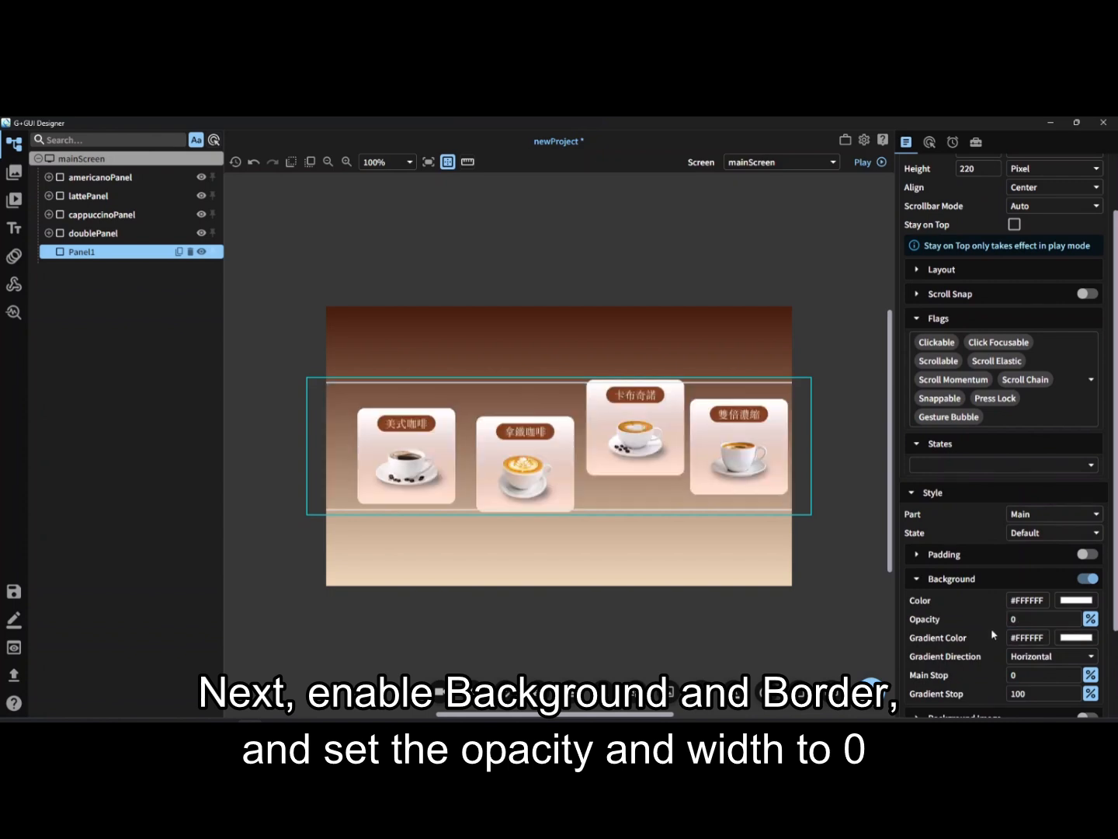
Enable the border style of Panel1 and set the border width to 0.
{"action": "scroll", "coordinate": [993, 633], "scroll_direction": "down", "scroll_amount": 3}
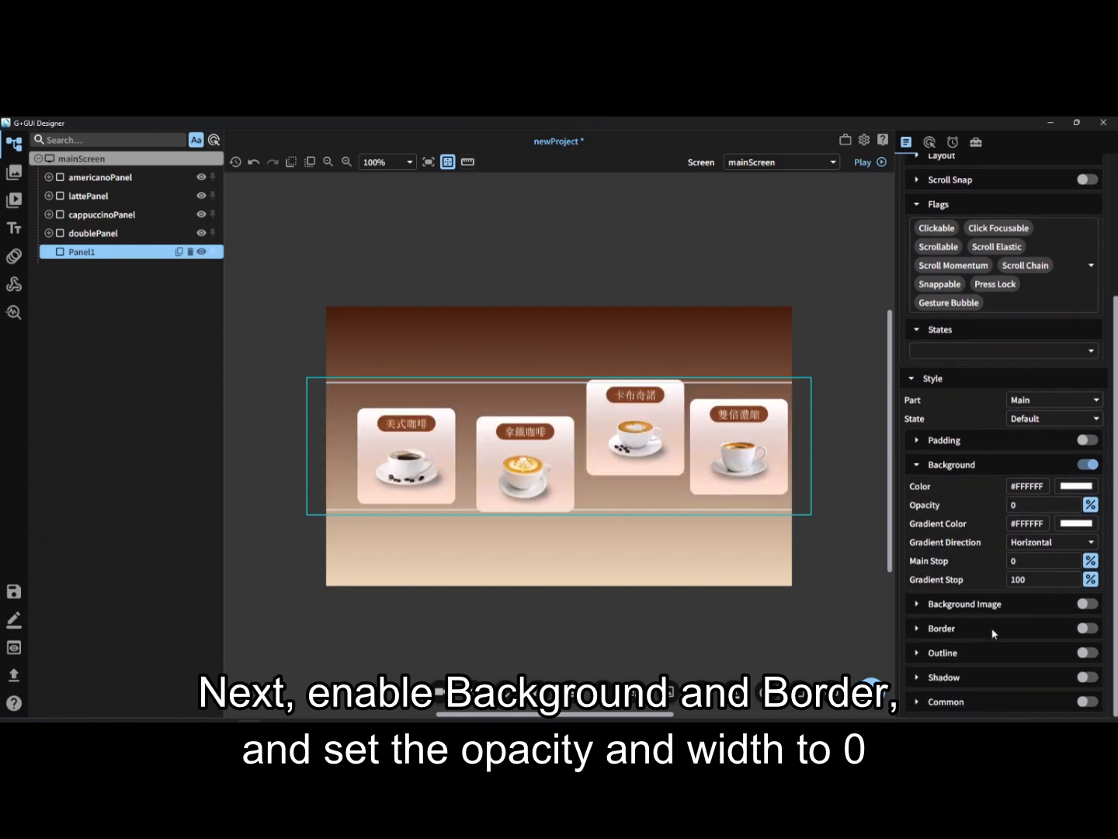
{"action": "left_click", "coordinate": [1086, 627]}
{"action": "double_click", "coordinate": [1037, 686]}
{"action": "type", "text": "0"}
{"action": "key", "text": "Return"}
Nest americanoPanel, lattePanel, cappuccinoPanel and doublePanel inside Panel1, in that order.
{"action": "left_click_drag", "start_coordinate": [90, 177], "coordinate": [77, 246]}
{"action": "left_click_drag", "start_coordinate": [89, 178], "coordinate": [77, 236]}
{"action": "mouse_move", "coordinate": [96, 184]}
{"action": "left_mouse_down"}
{"action": "mouse_move", "coordinate": [100, 217]}
{"action": "mouse_move", "coordinate": [99, 205]}
{"action": "left_mouse_up"}
Enable Flow in the Flex layout of Panel1 and keep the panel's position at X 0 and Y 0.
{"action": "left_click", "coordinate": [83, 178]}
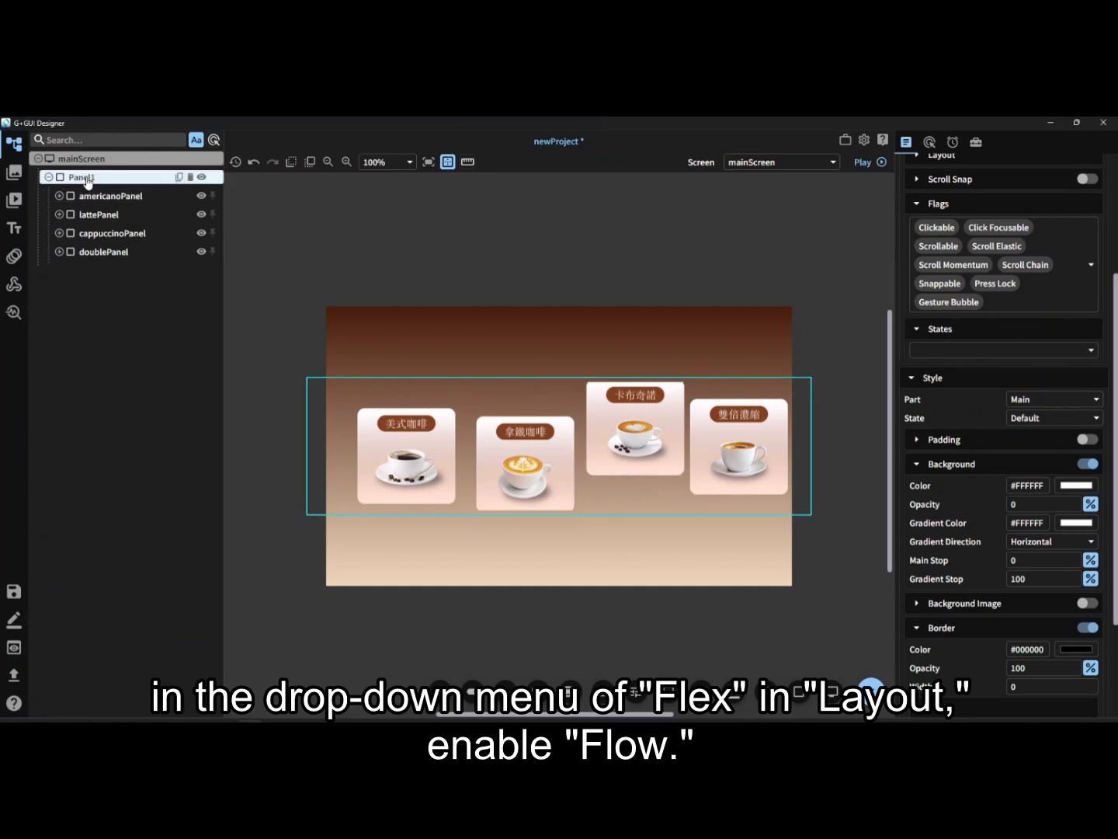
{"action": "scroll", "coordinate": [959, 359], "scroll_direction": "up", "scroll_amount": 5}
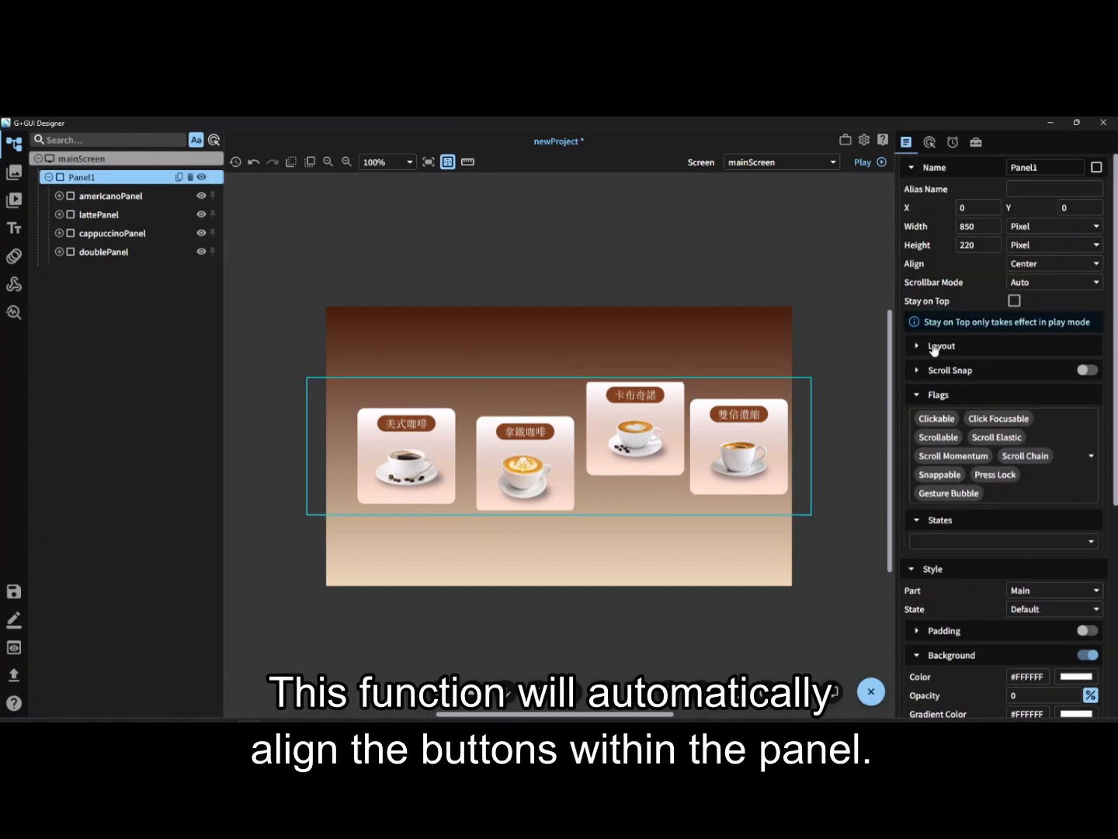
{"action": "left_click", "coordinate": [936, 346]}
{"action": "left_click", "coordinate": [1078, 413]}
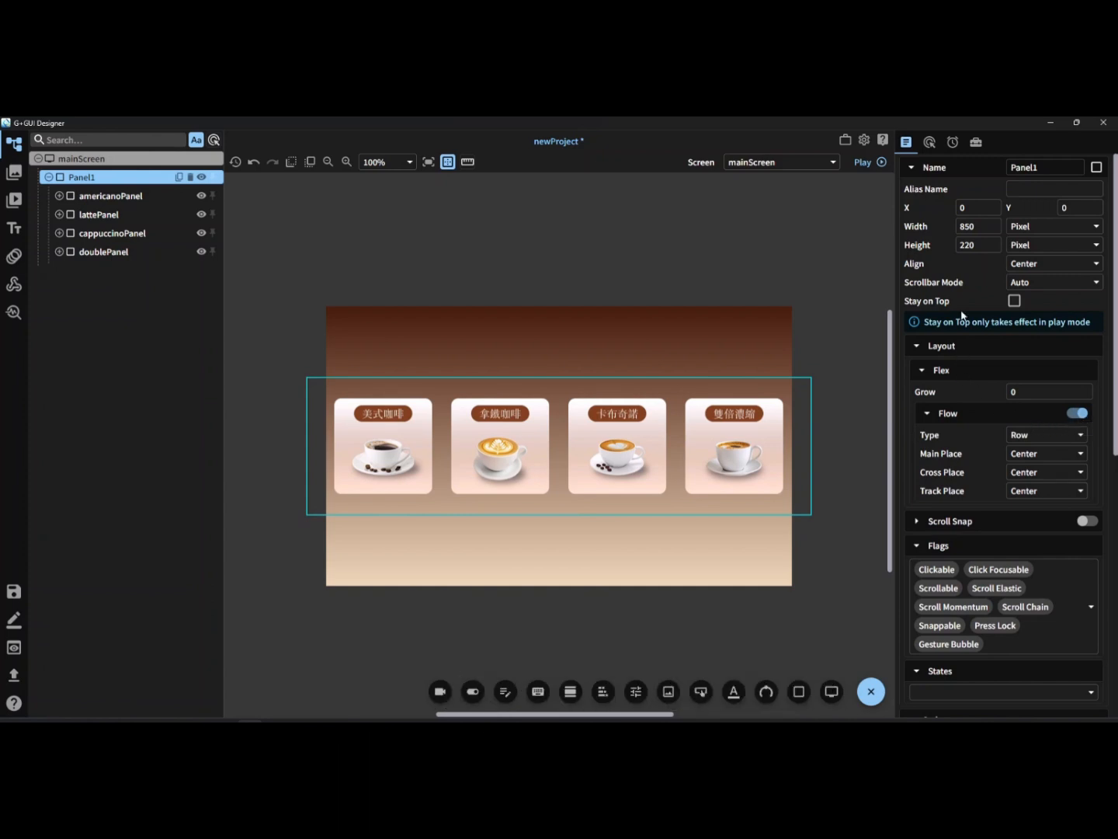
{"action": "left_click", "coordinate": [978, 207]}
{"action": "left_click", "coordinate": [1065, 207]}
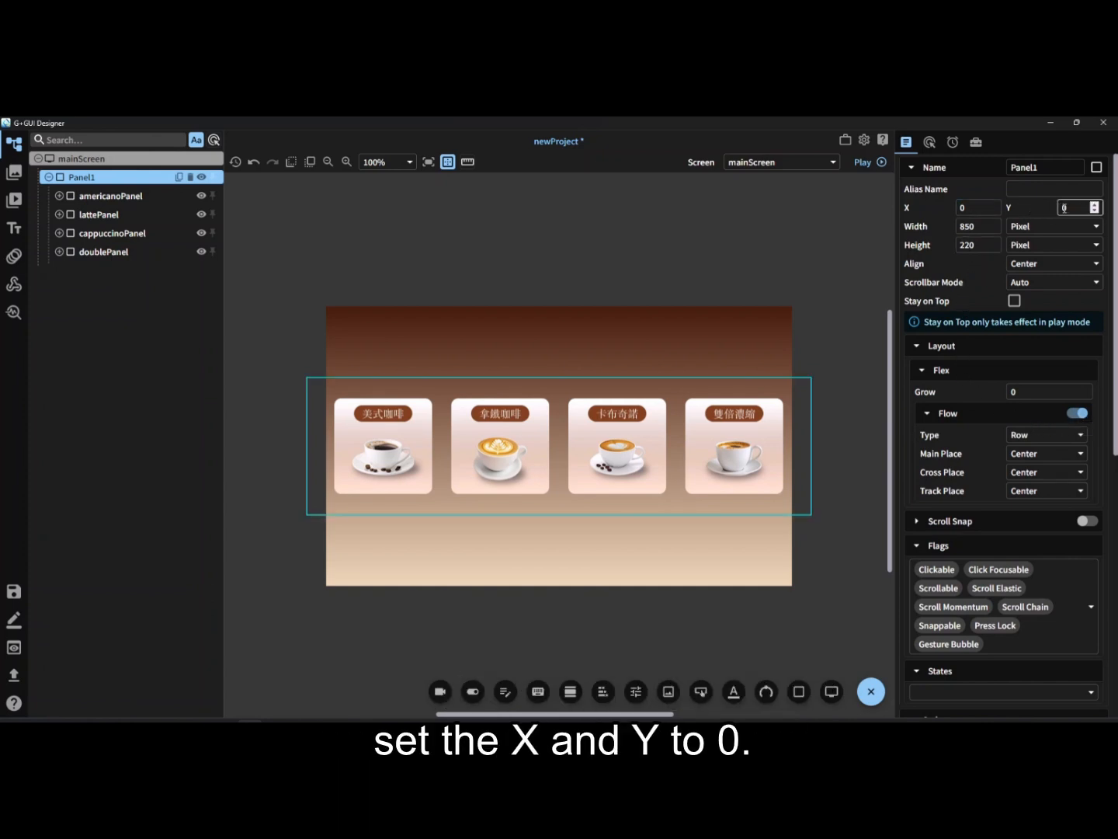
{"action": "key", "text": "Return"}
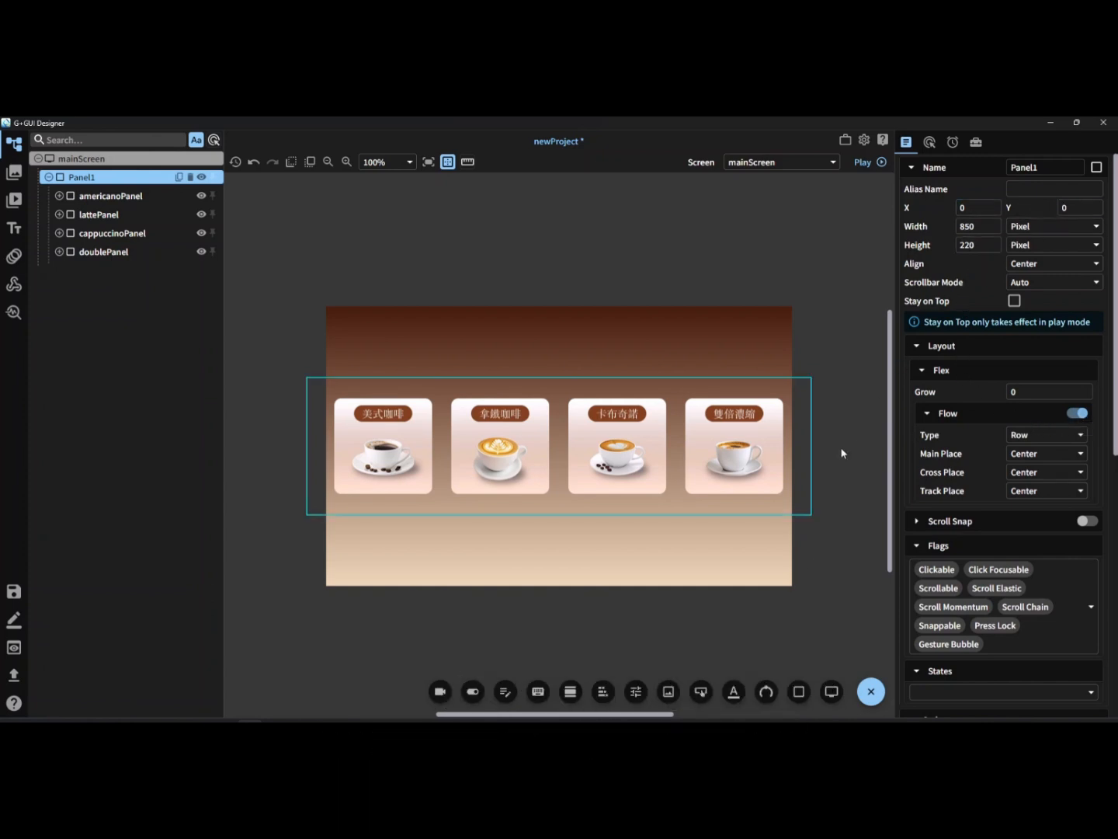
Add a label to mainScreen and set its text to "Coffee Time".
{"action": "left_click", "coordinate": [732, 691]}
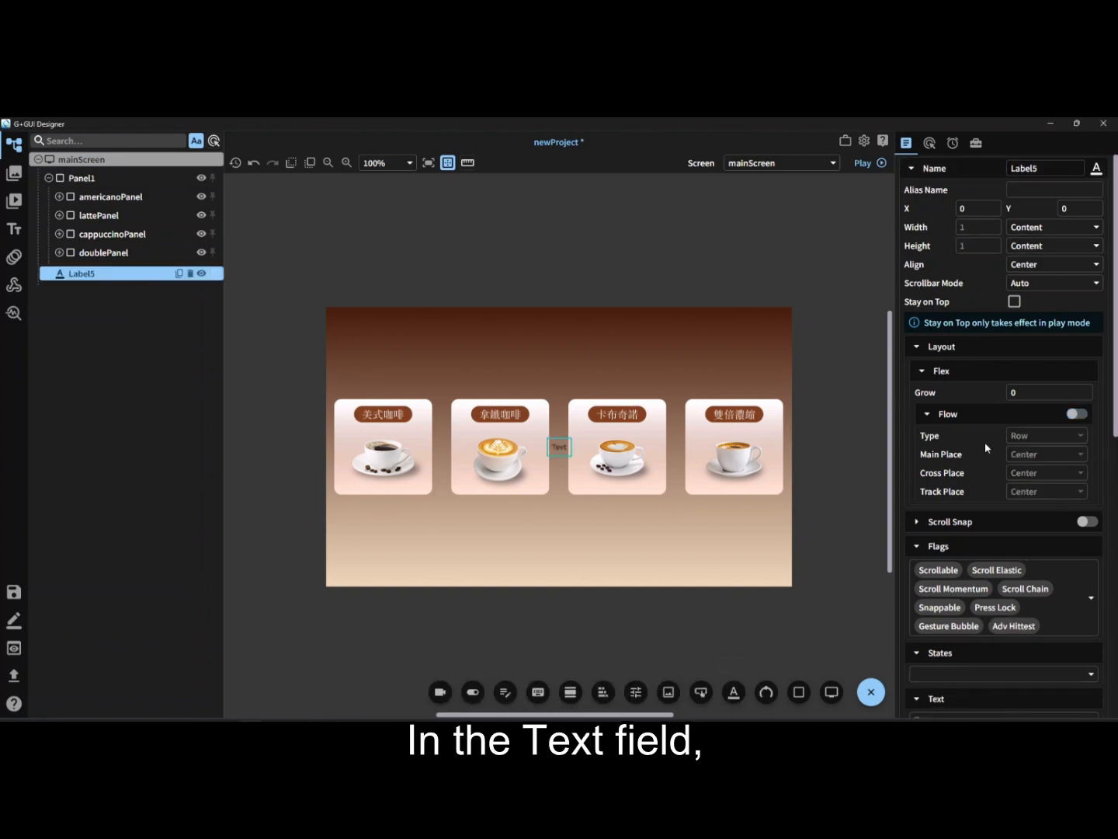
{"action": "scroll", "coordinate": [967, 482], "scroll_direction": "down", "scroll_amount": 5}
{"action": "double_click", "coordinate": [947, 487]}
{"action": "type", "text": "Coffee Time"}
Enable the label style of the Coffee Time title, set its text color to #FFFFFF and its font to Montserrat 20.
{"action": "scroll", "coordinate": [1007, 598], "scroll_direction": "down", "scroll_amount": 3}
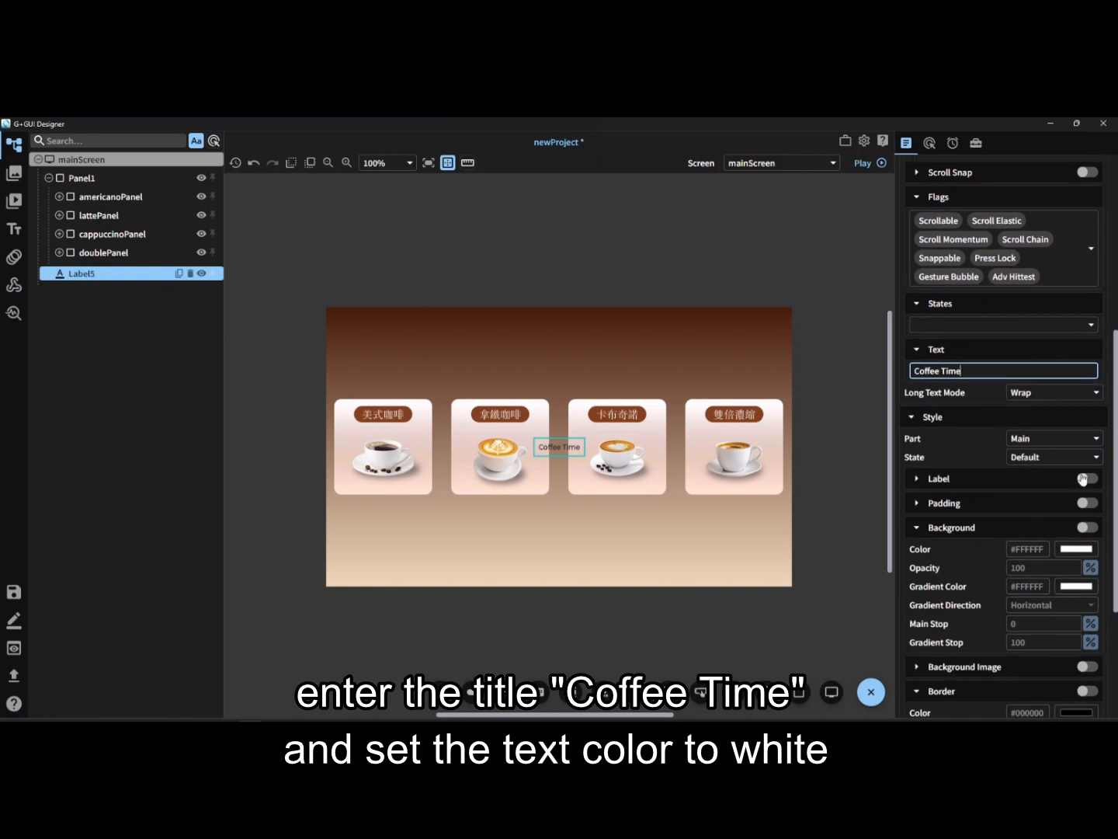
{"action": "left_click", "coordinate": [1082, 478]}
{"action": "double_click", "coordinate": [1016, 501]}
{"action": "type", "text": "#FFFFFF"}
{"action": "left_click", "coordinate": [1041, 538]}
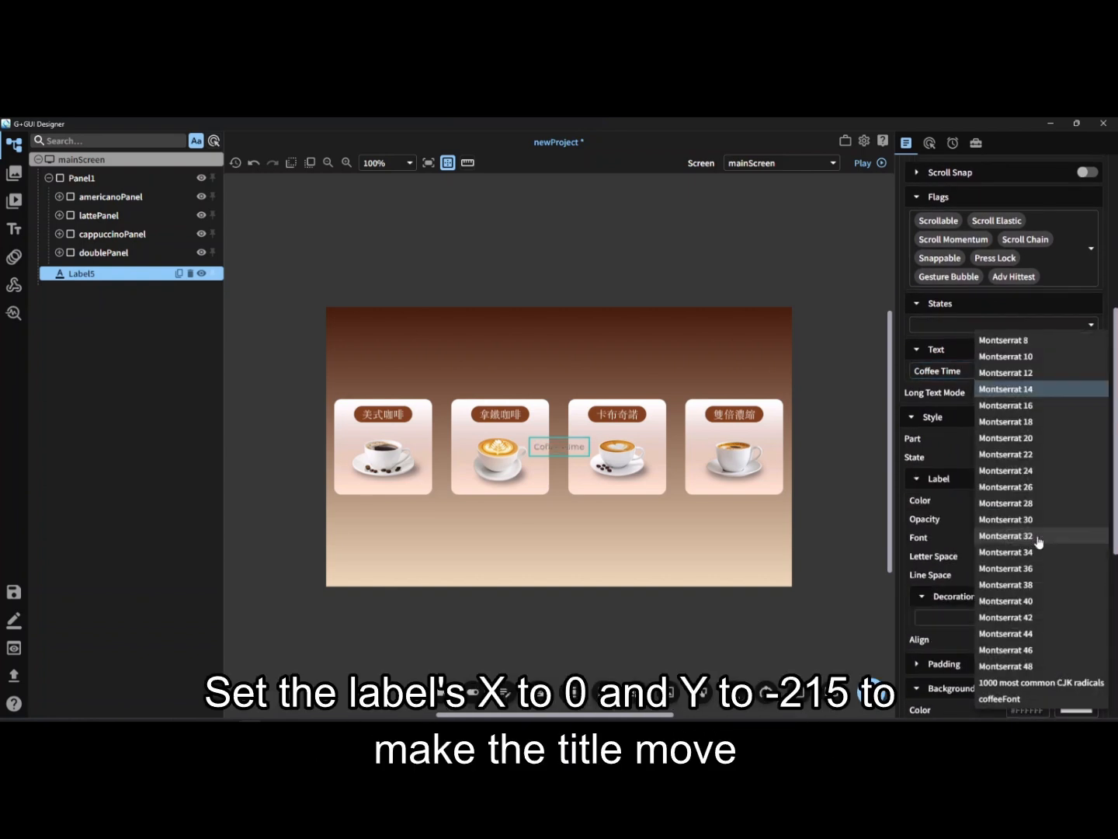
{"action": "left_click", "coordinate": [1042, 439]}
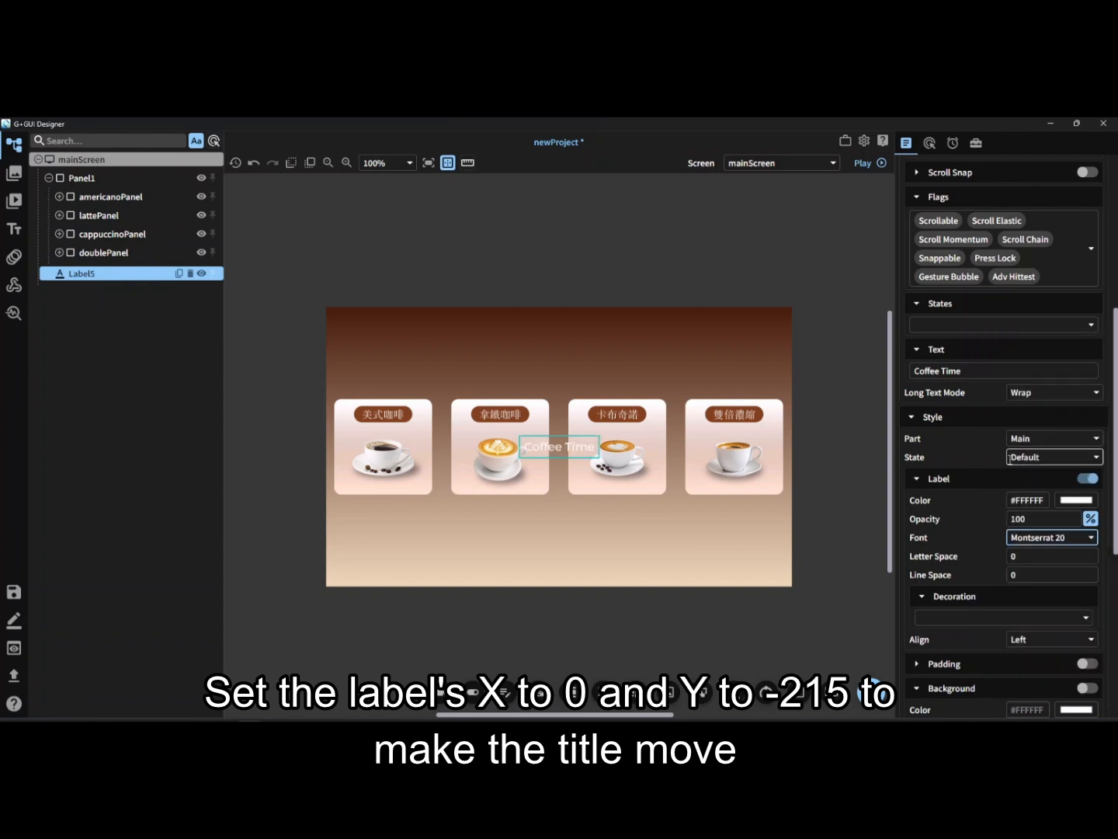
Position the Coffee Time title label at X 0 and Y -215.
{"action": "scroll", "coordinate": [999, 333], "scroll_direction": "up", "scroll_amount": 5}
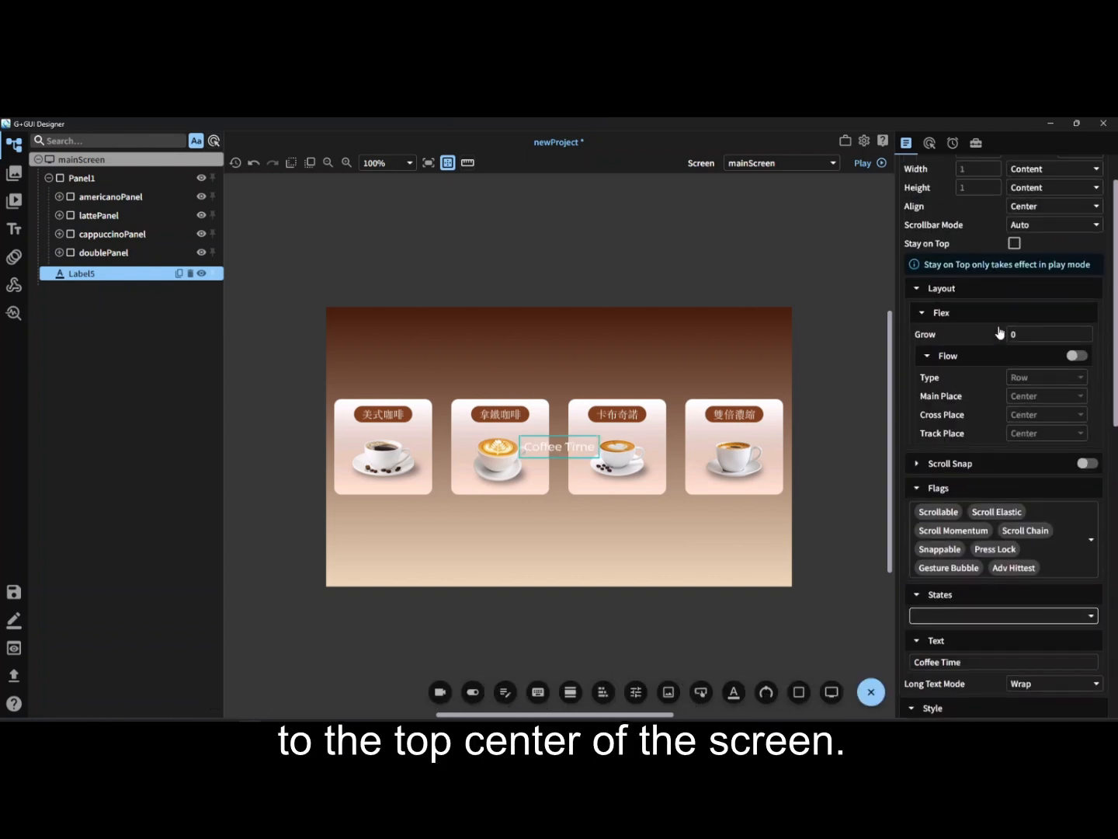
{"action": "left_click", "coordinate": [980, 208]}
{"action": "left_click", "coordinate": [1060, 208]}
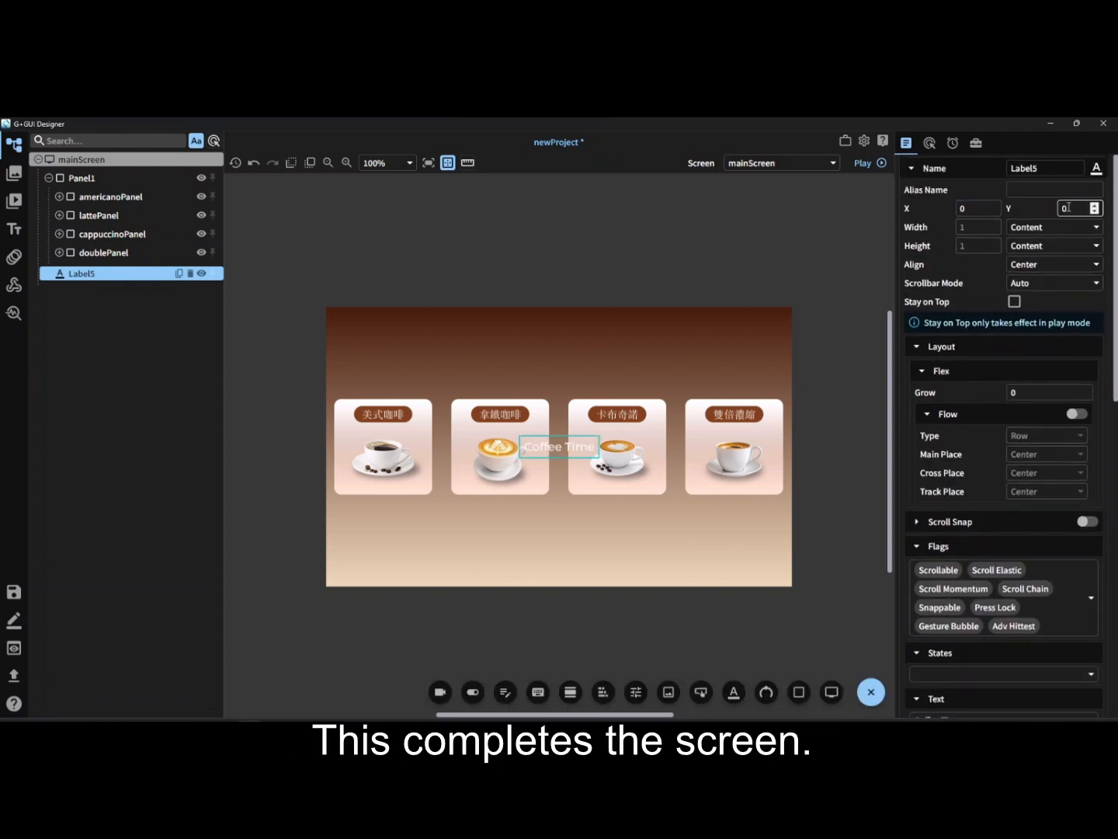
{"action": "key", "text": "Return"}
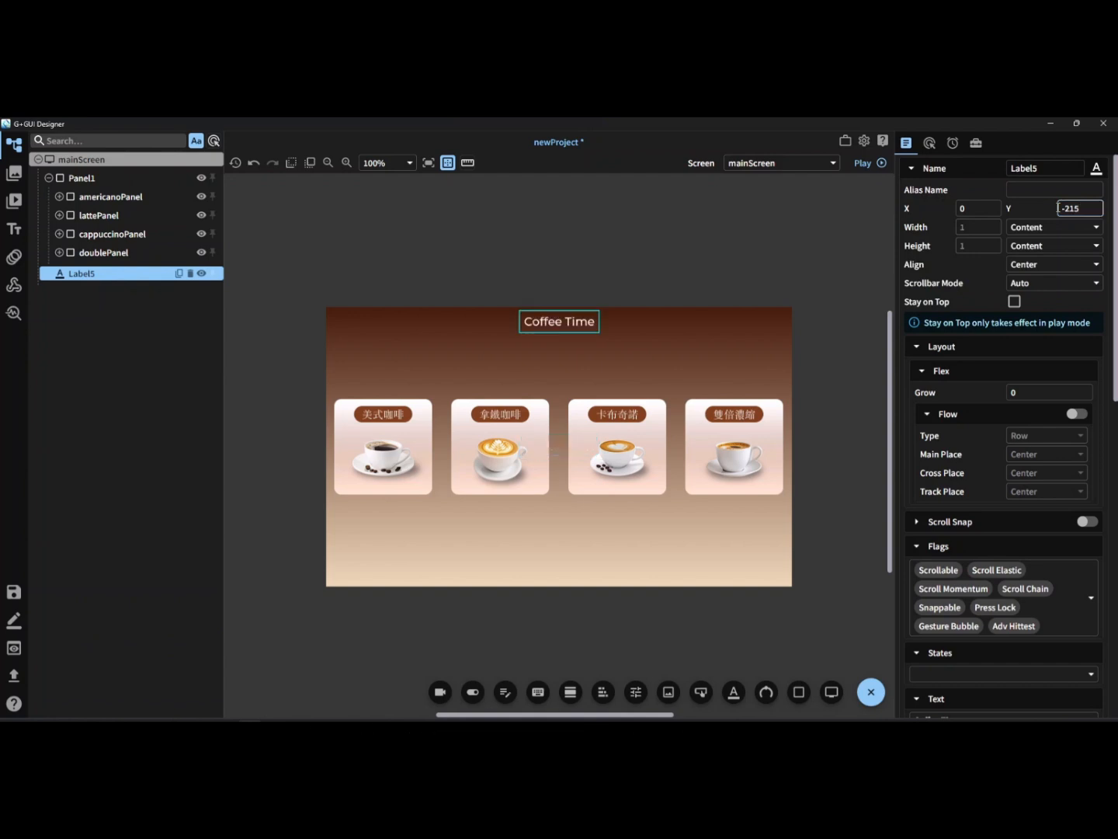